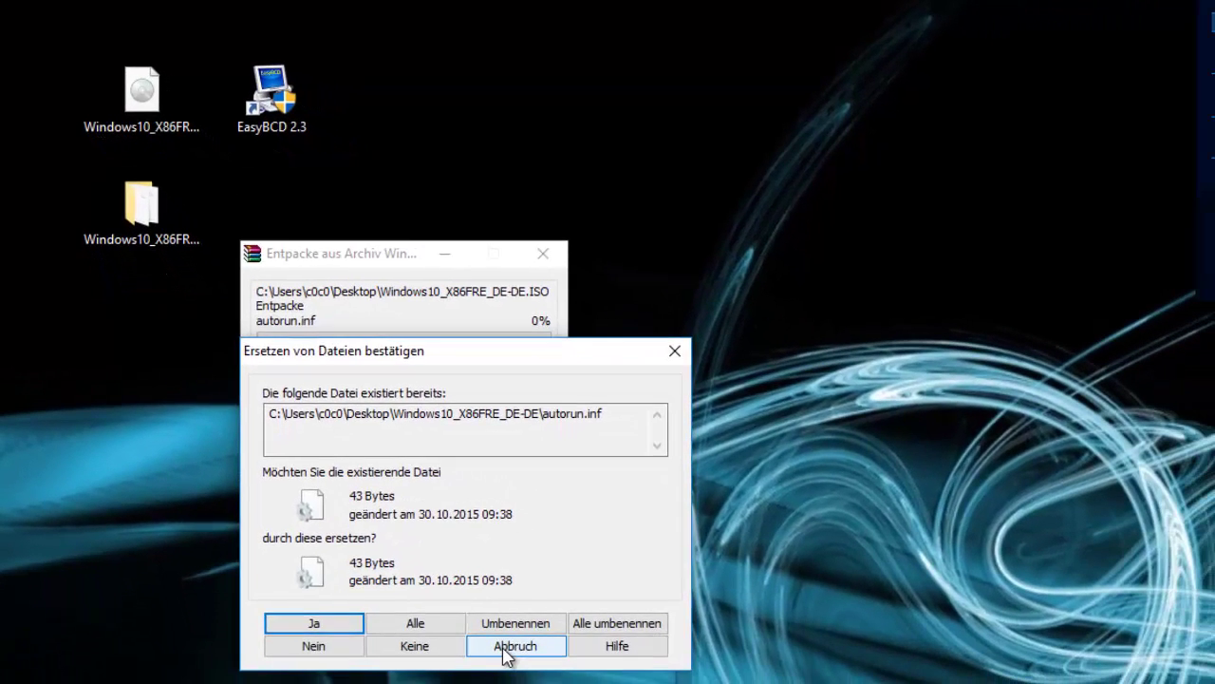
- Cancel the archive extraction and inspect the sources and boot folders inside the extracted Windows10_X86FRE_DE-DE folder
click(541, 683)
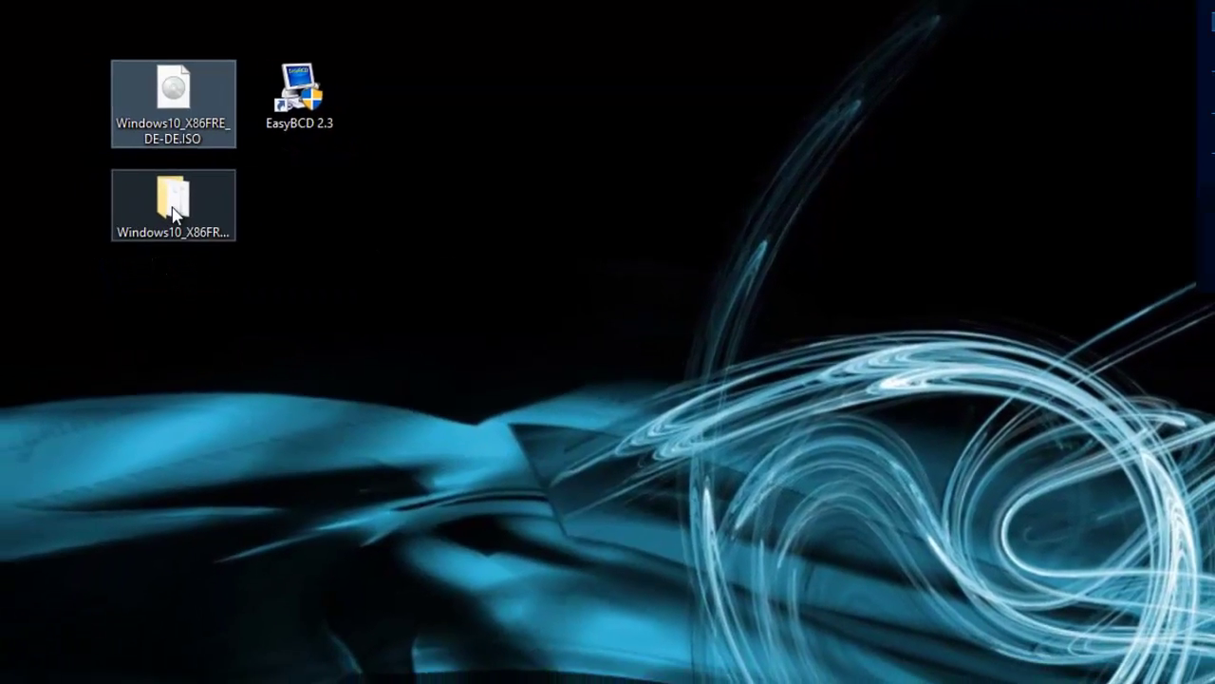
double_click(141, 211)
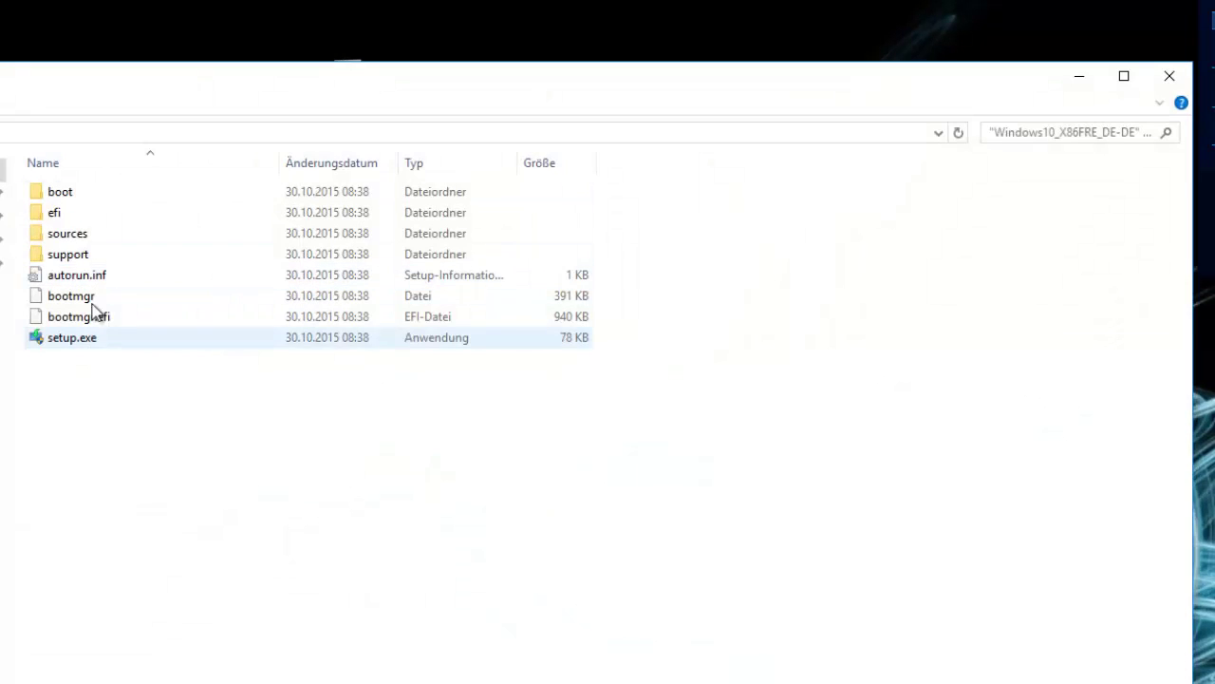
double_click(68, 234)
key(alt+Left)
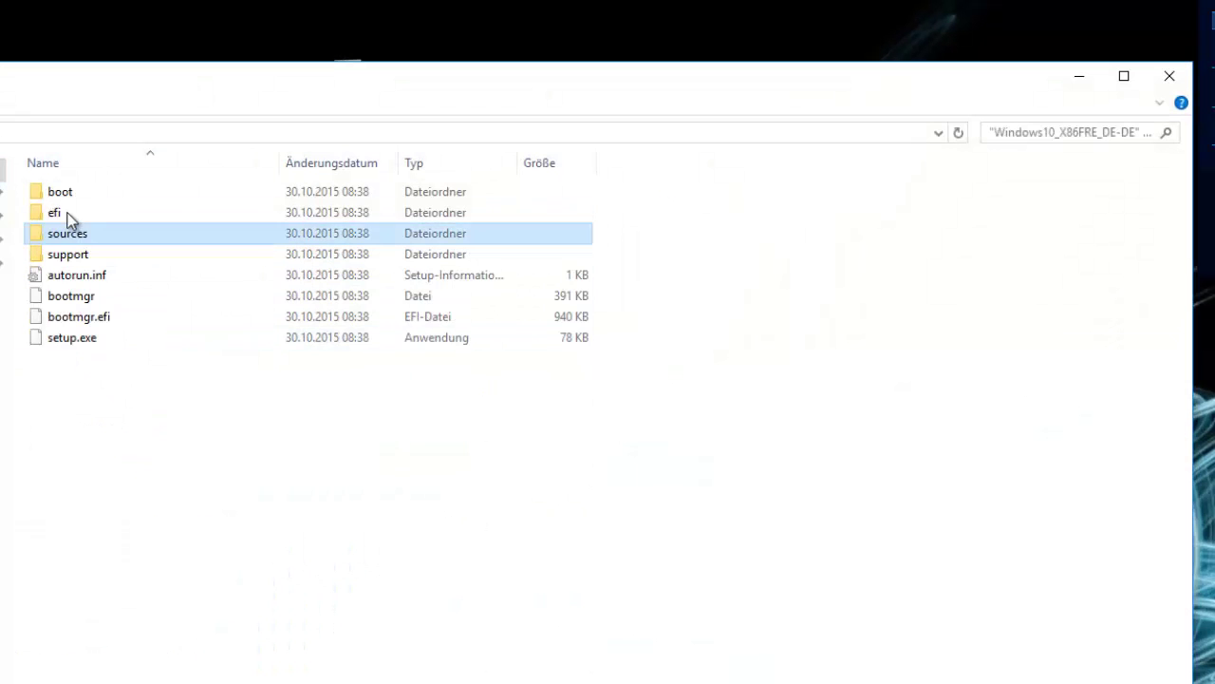
double_click(68, 194)
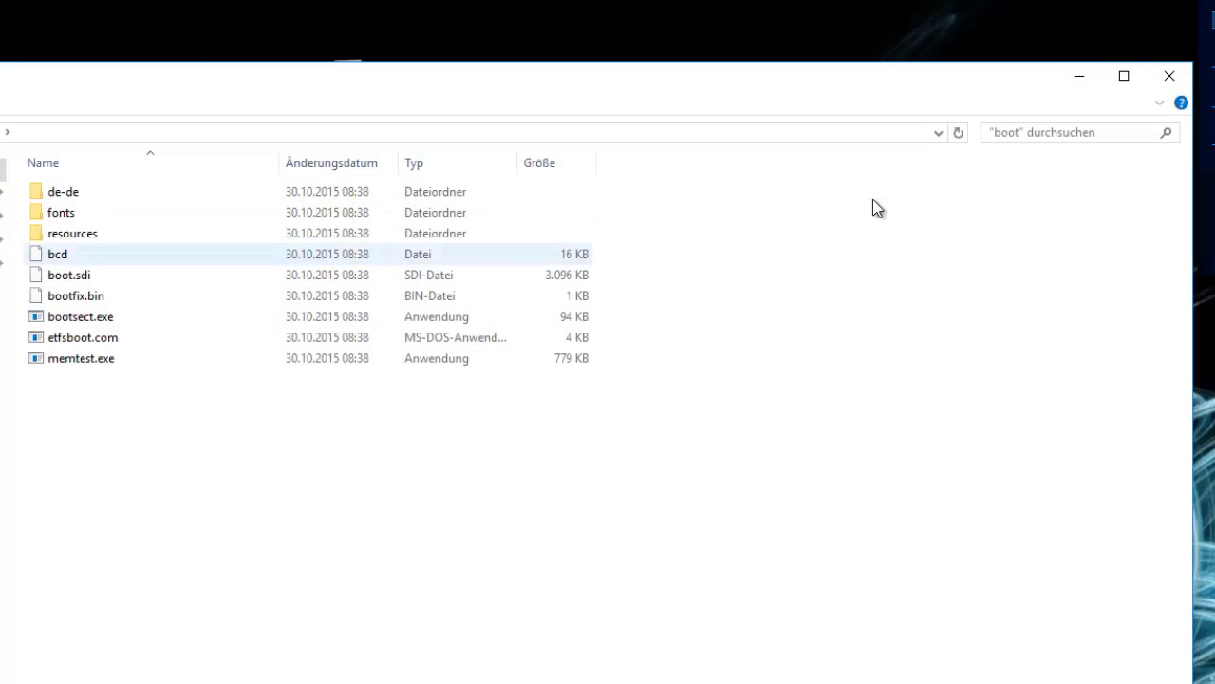
click(1169, 76)
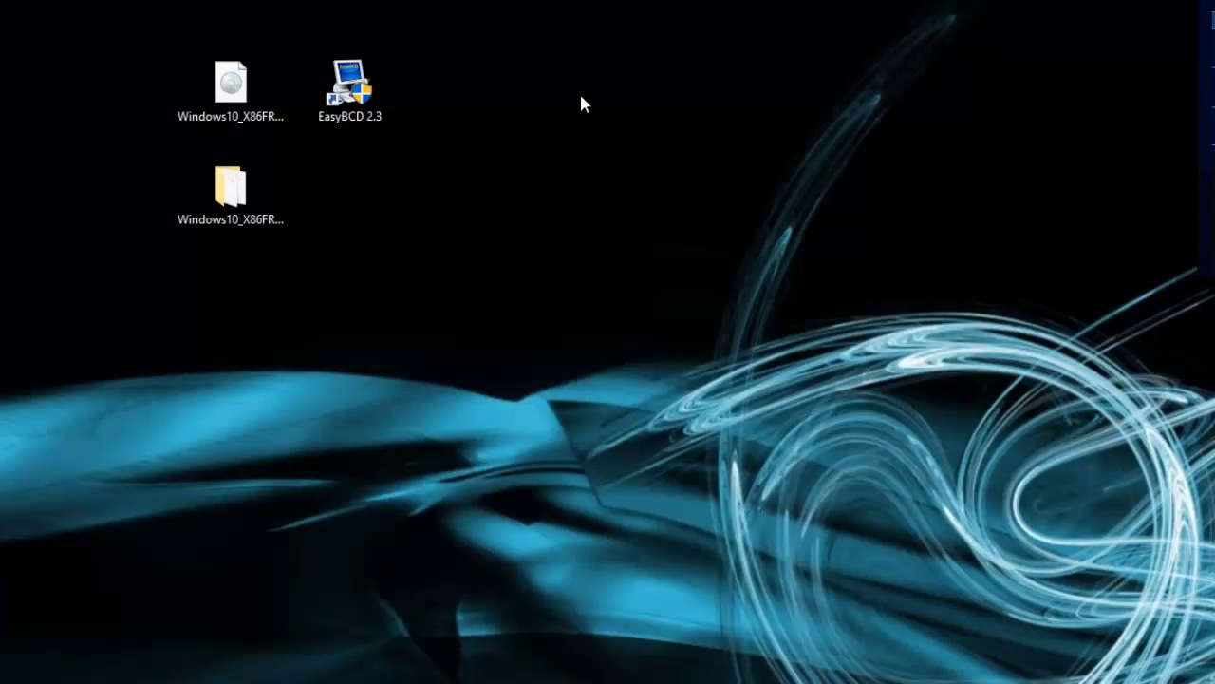
double_click(343, 121)
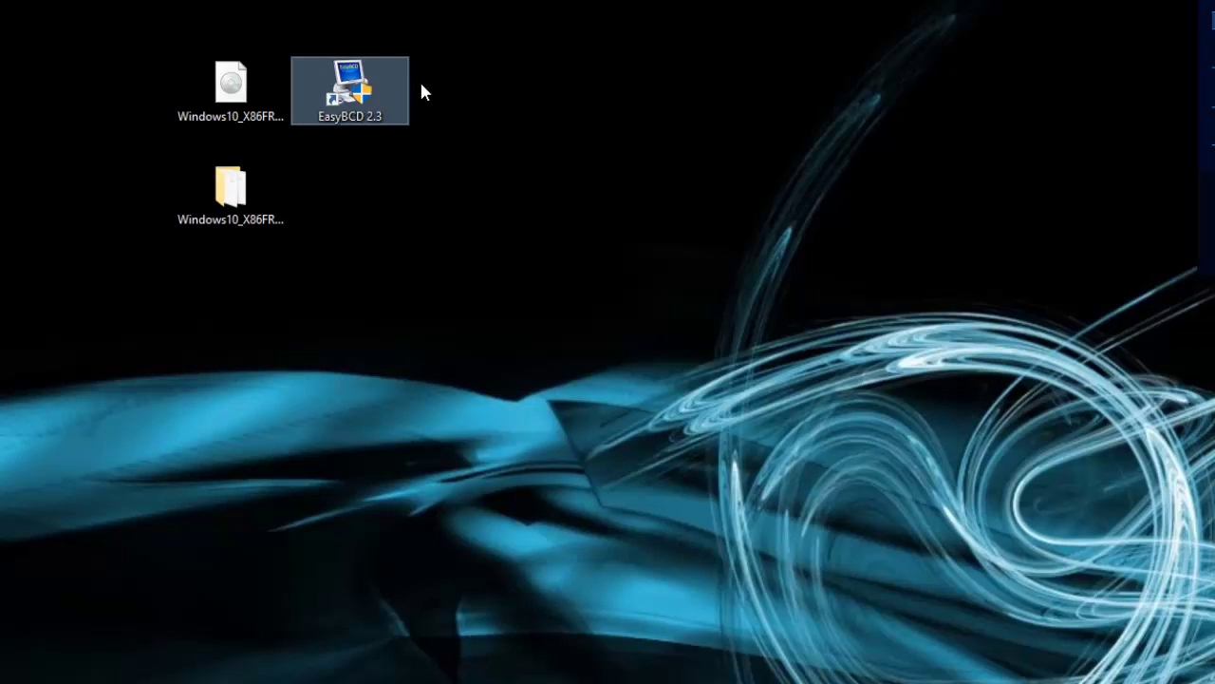
click(471, 121)
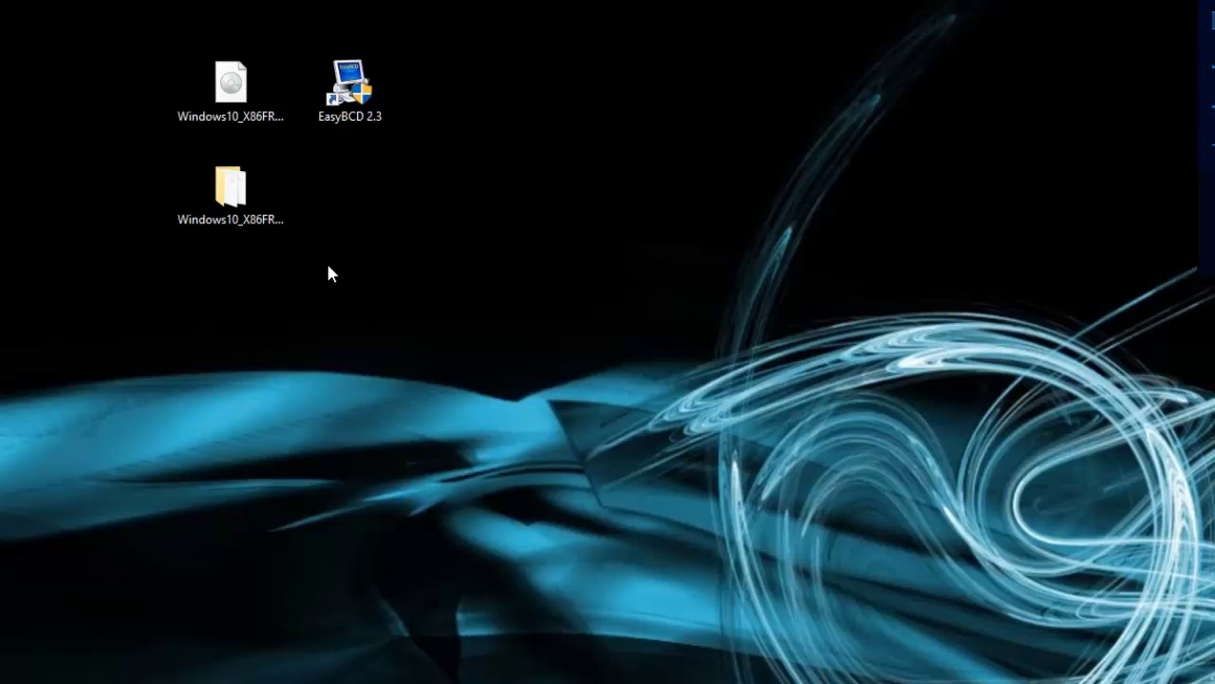
click(244, 104)
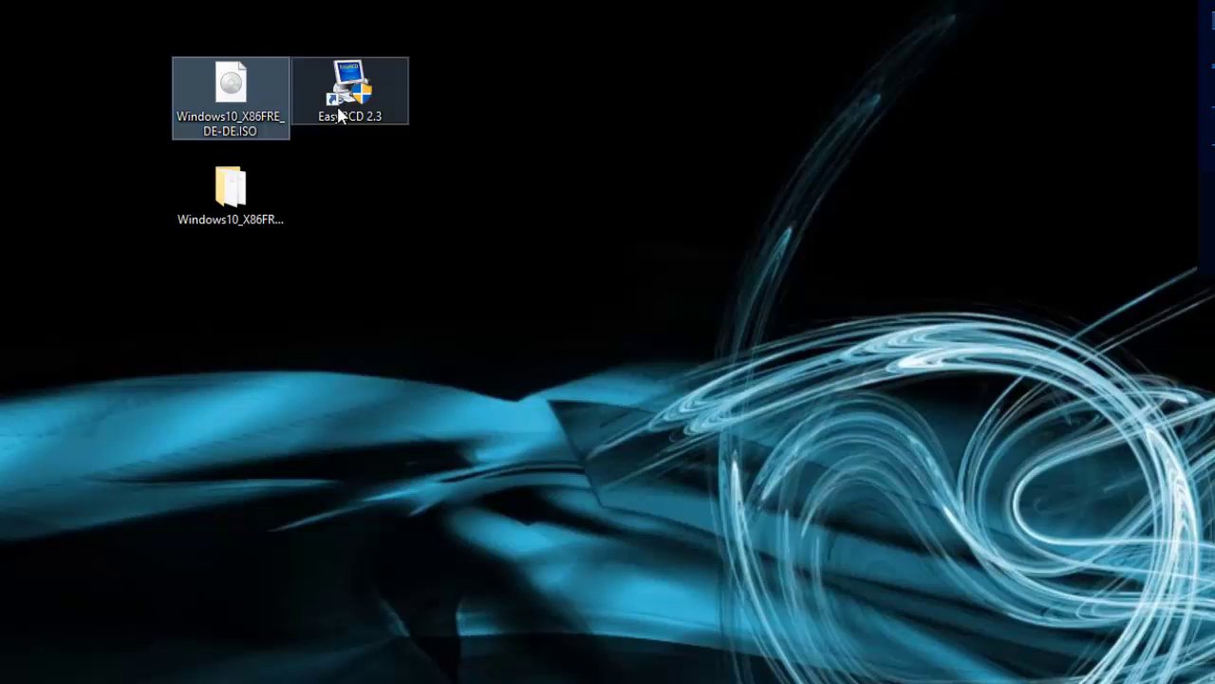
click(339, 109)
click(228, 183)
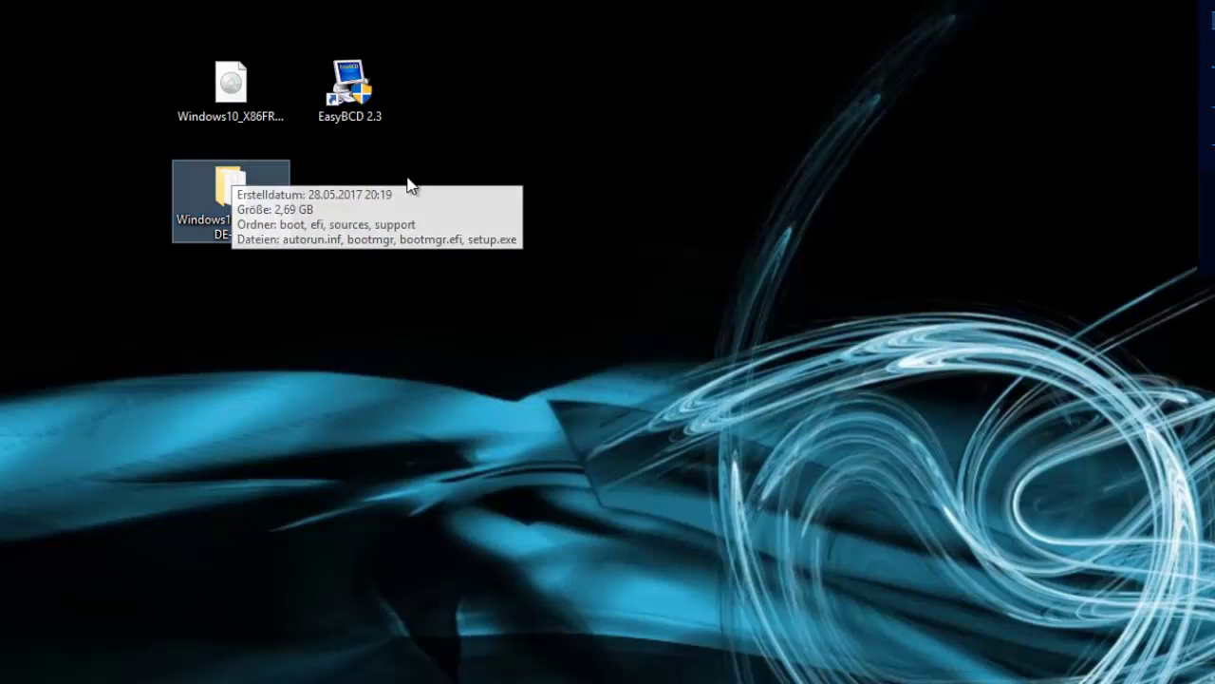
click(253, 81)
click(349, 91)
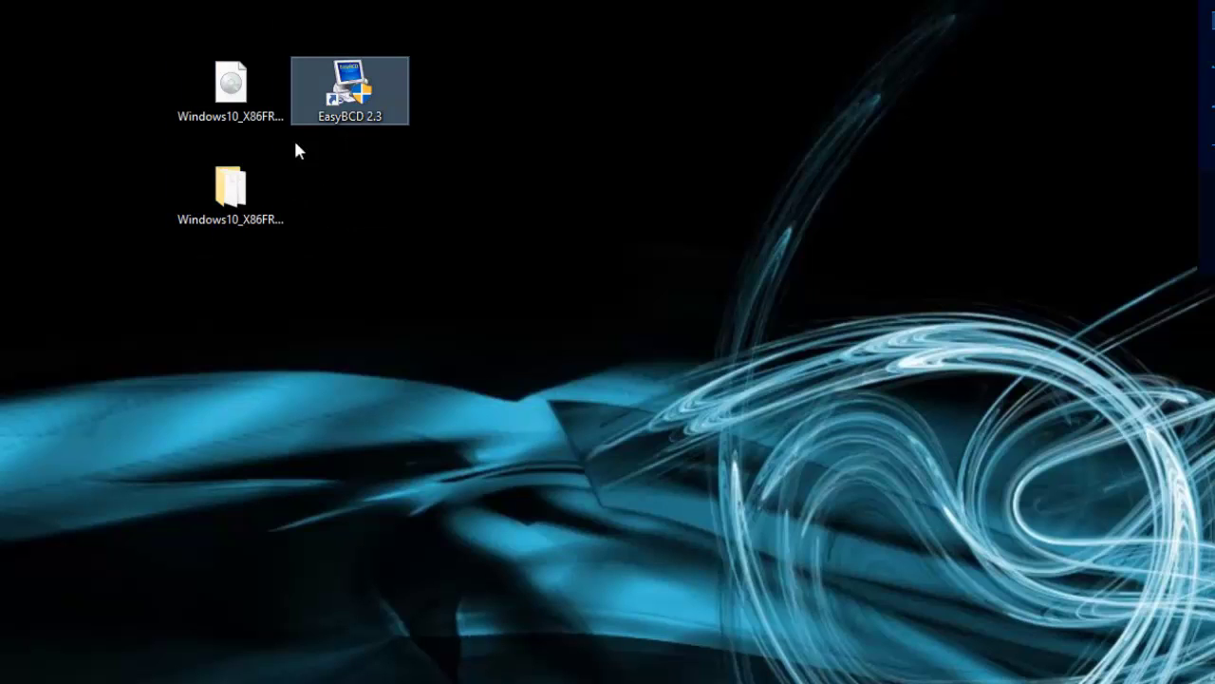
click(238, 100)
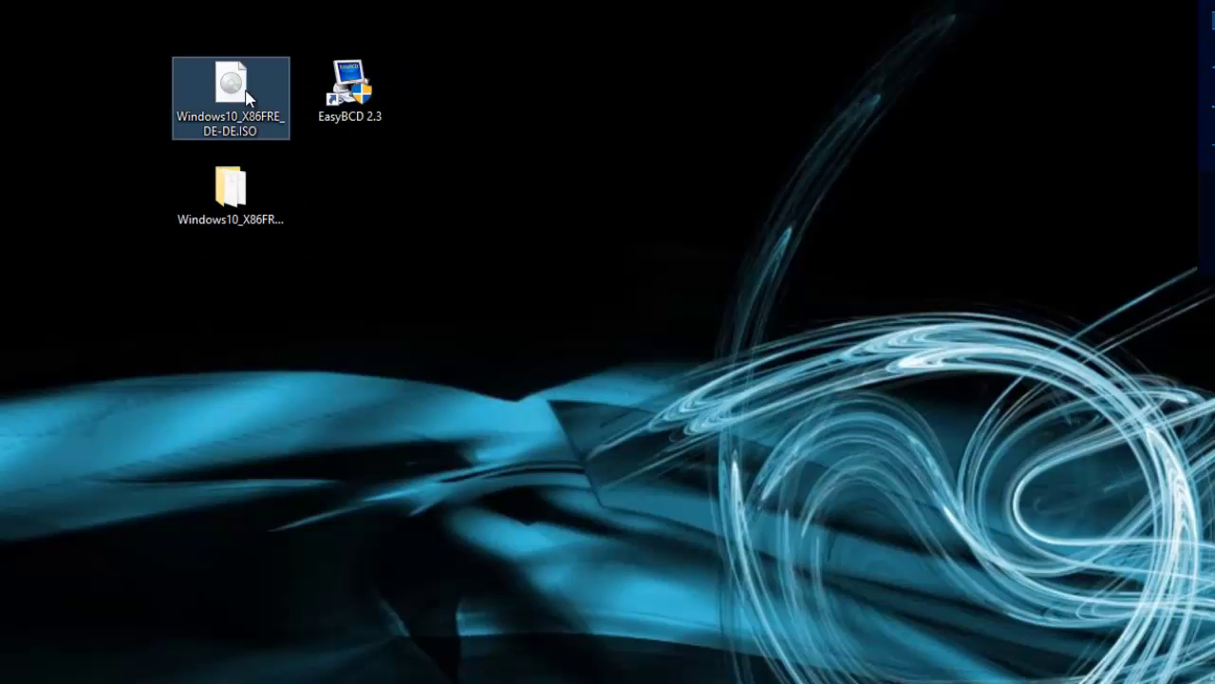
click(309, 112)
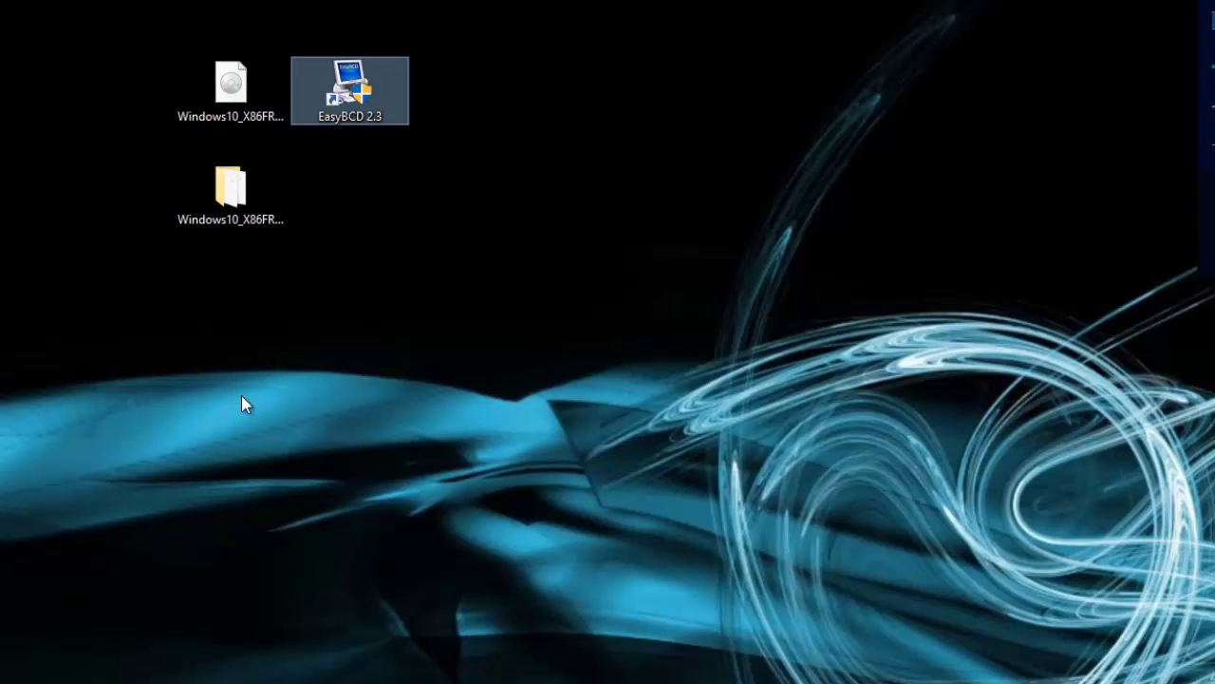
click(217, 298)
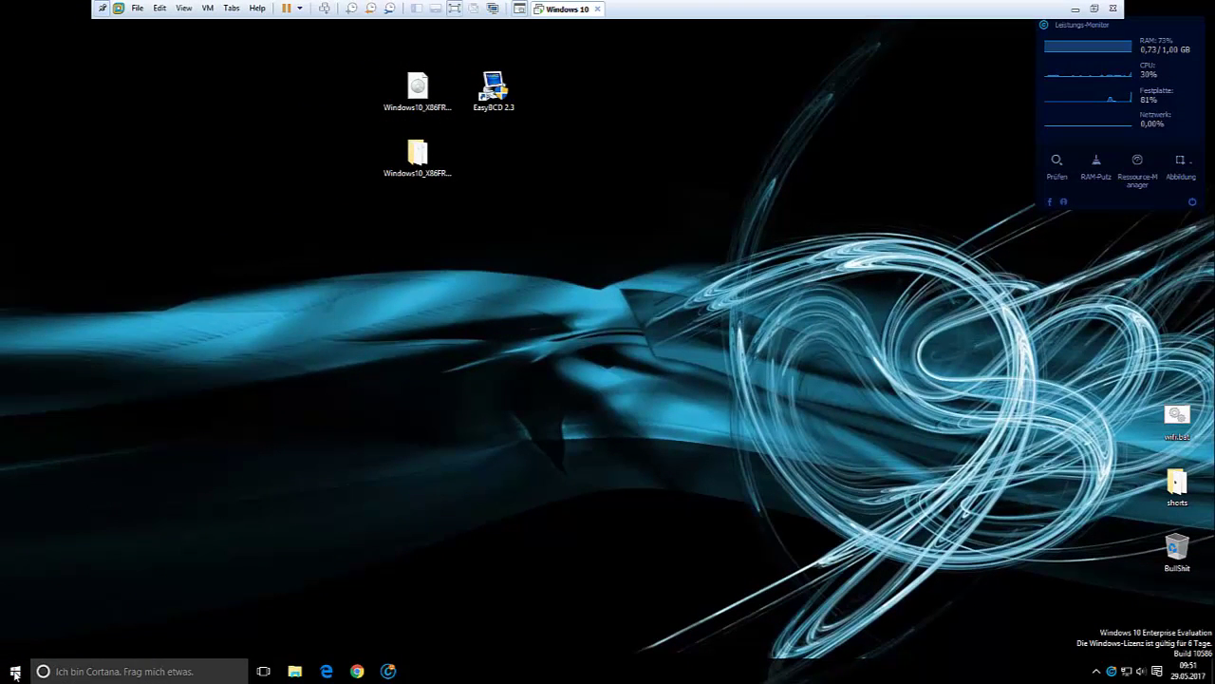
- Open Windows Disk Management (Datenträgerverwaltung) and reposition its window on the desktop
click(16, 672)
right_click(15, 672)
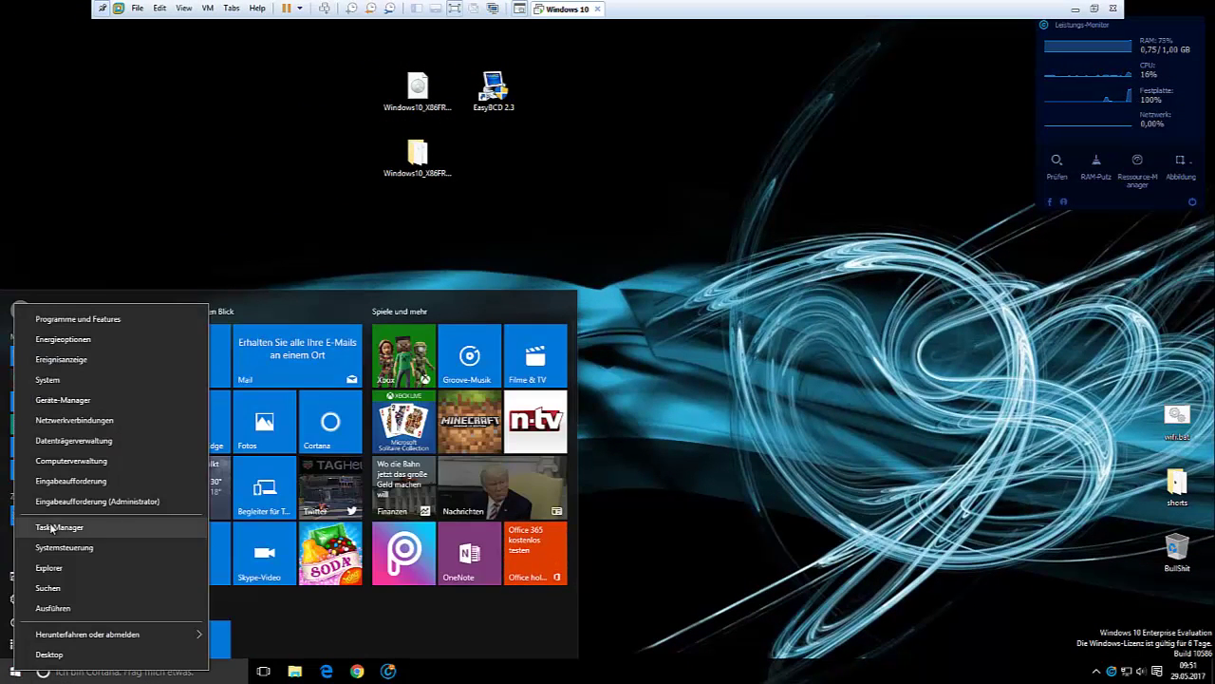
key(super+x)
key(super+x)
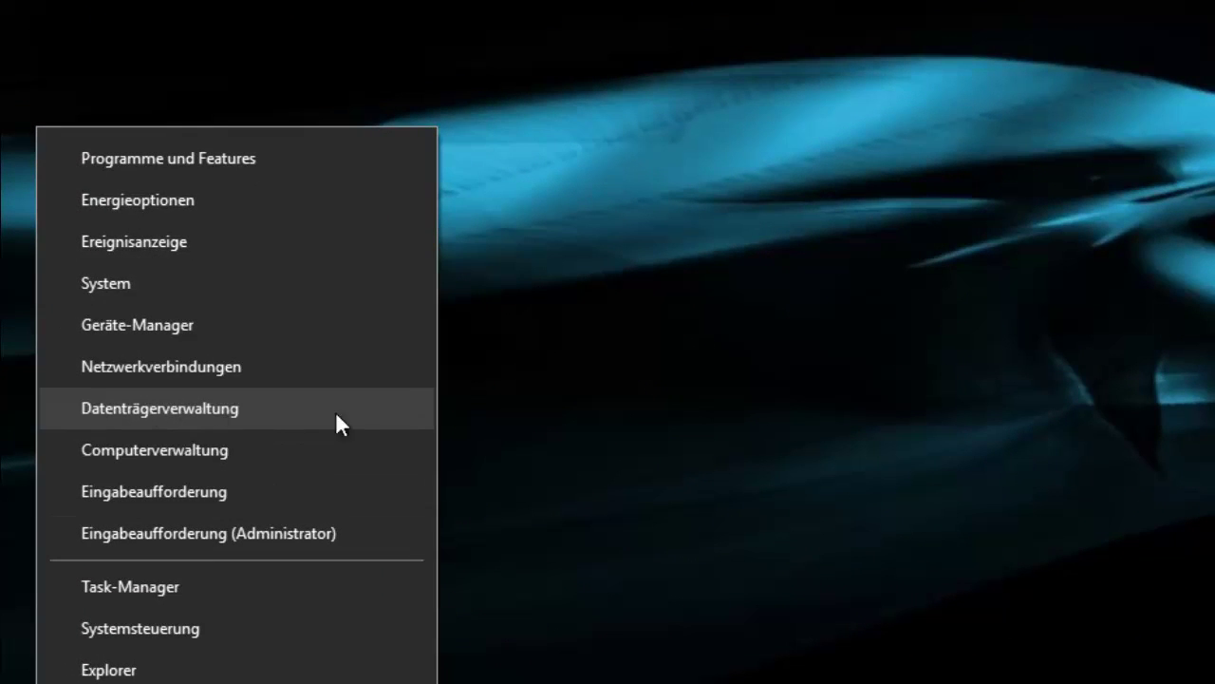
click(280, 406)
drag(547, 48, 898, 73)
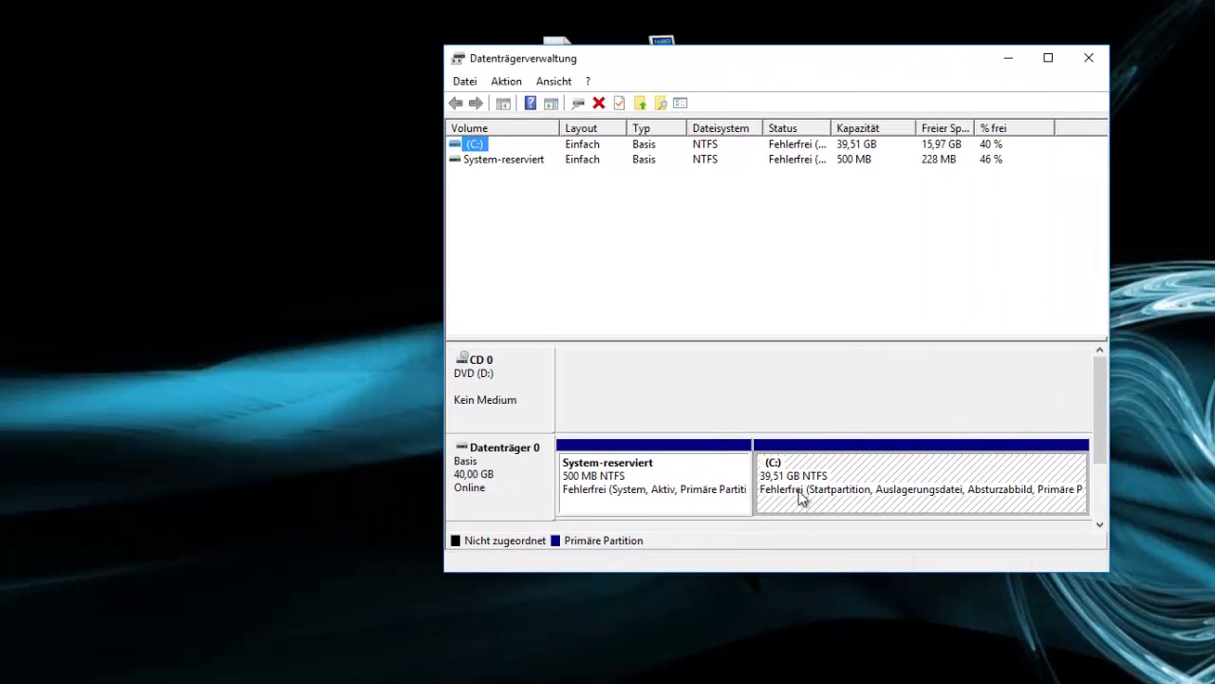
- Shrink the C: volume on Datenträger 0 by 5000 MB
click(900, 488)
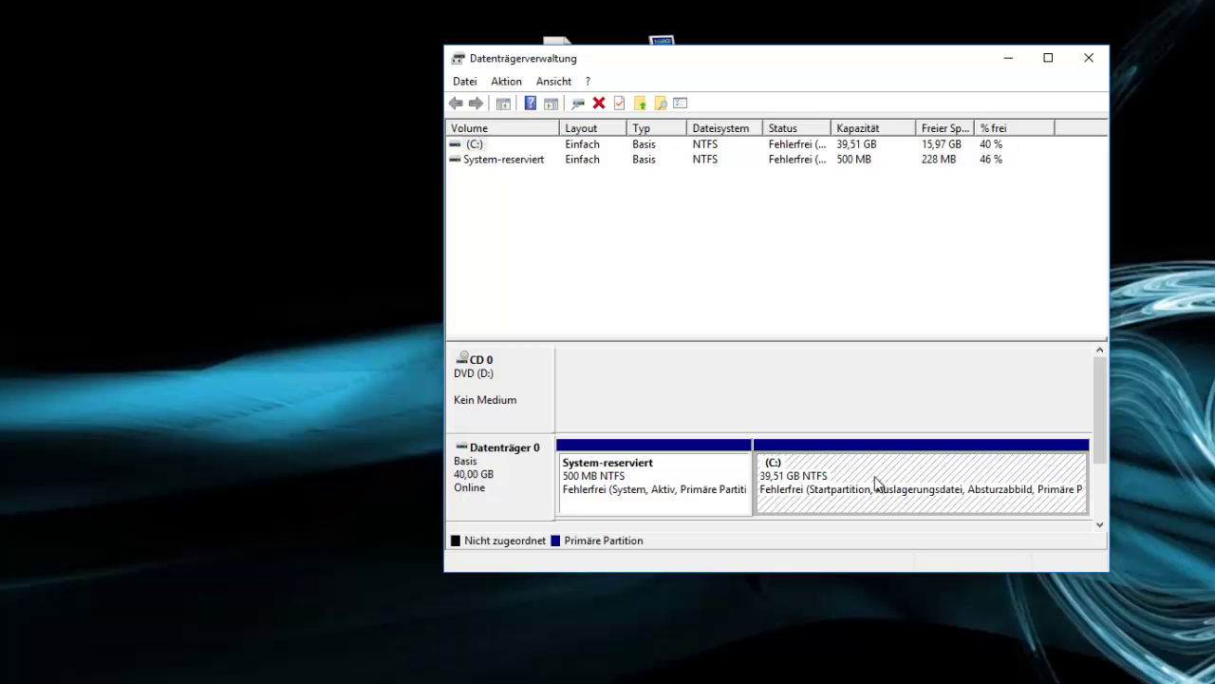
right_click(875, 481)
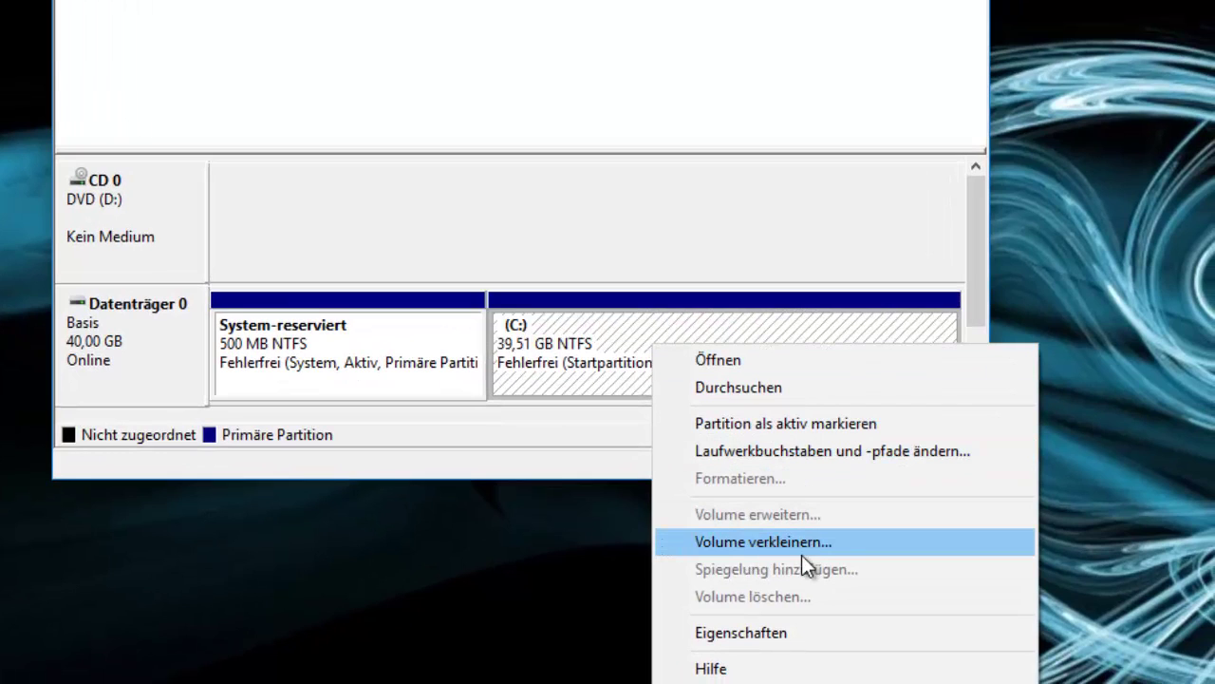
click(720, 543)
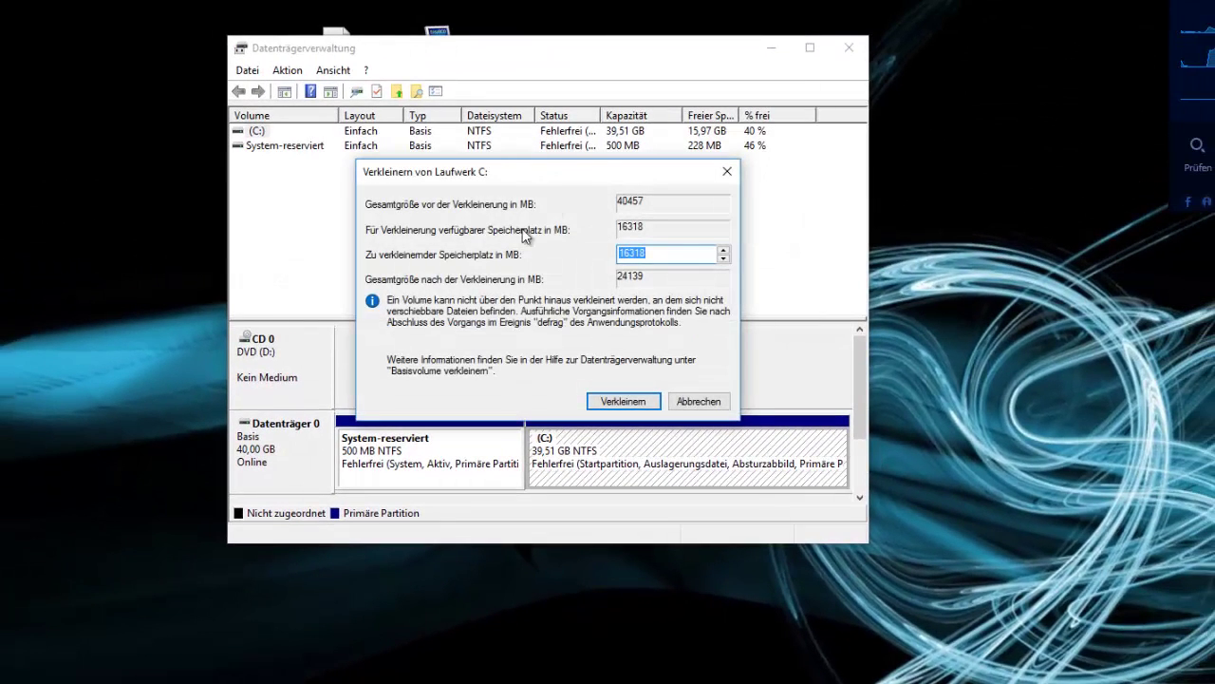
click(656, 254)
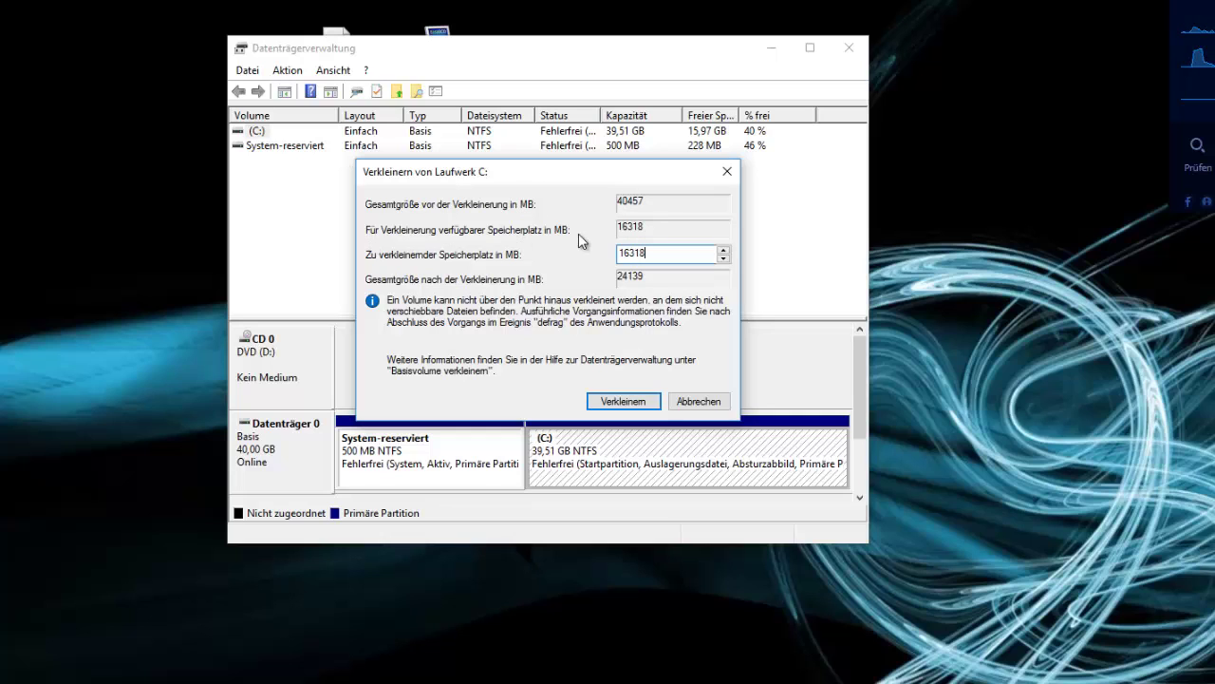
key(ctrl+a)
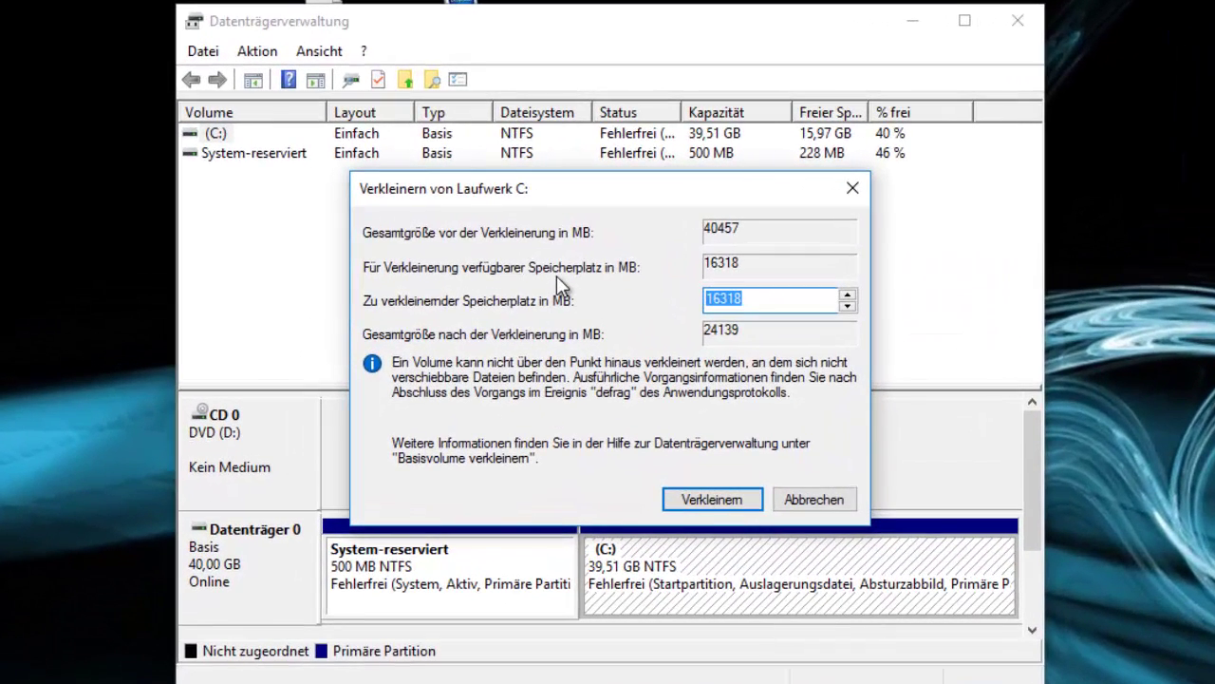
text(5000)
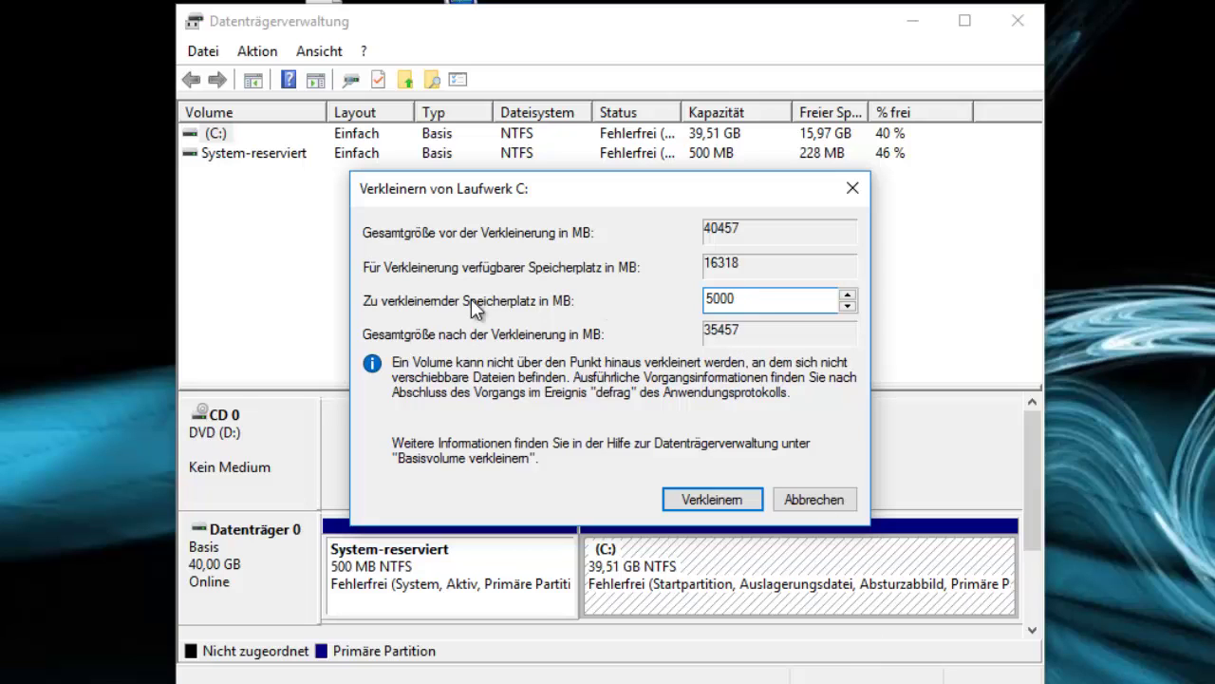
click(699, 501)
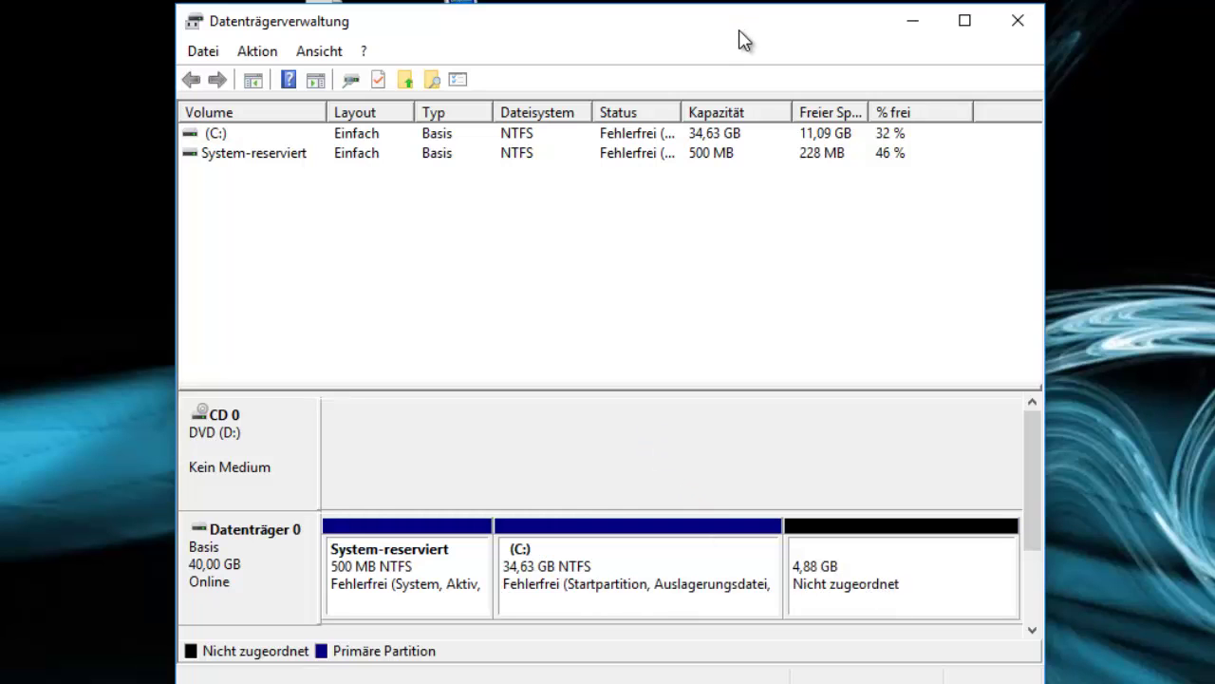
- Check which drives File Explorer lists under Dieser PC, and minimise the Explorer window to return to Disk Management
click(860, 580)
mouse_move(637, 36)
mouse_down()
mouse_move(876, 155)
mouse_move(890, 133)
mouse_up()
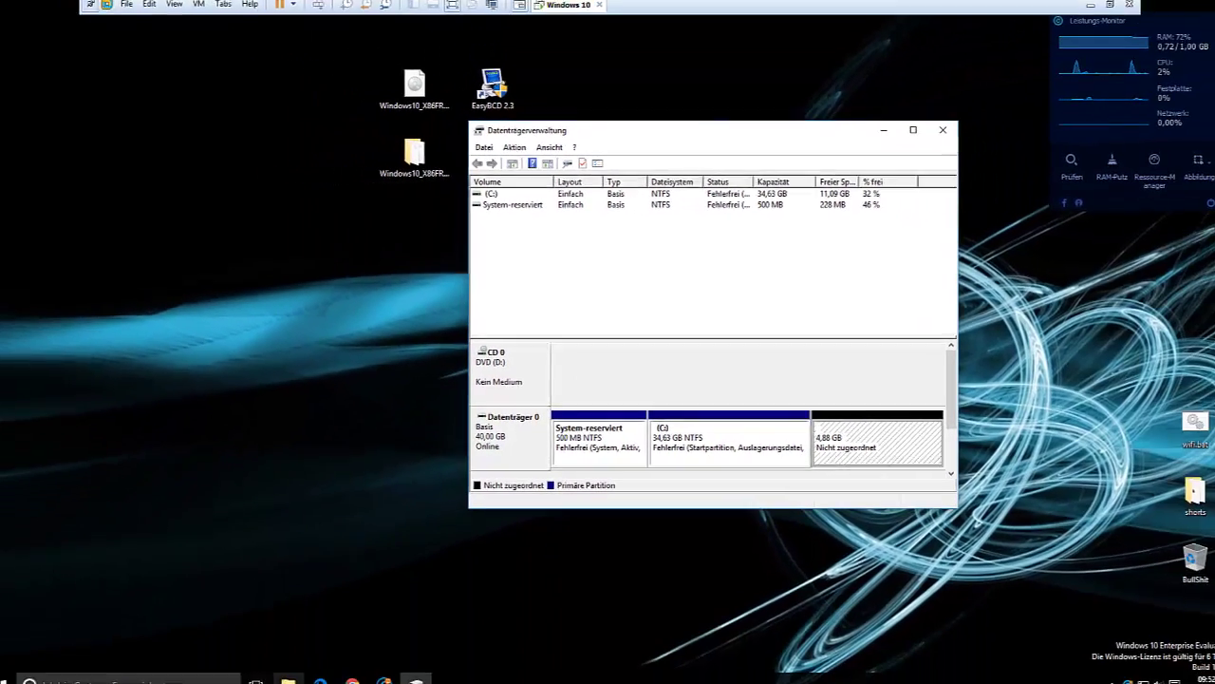
right_click(299, 660)
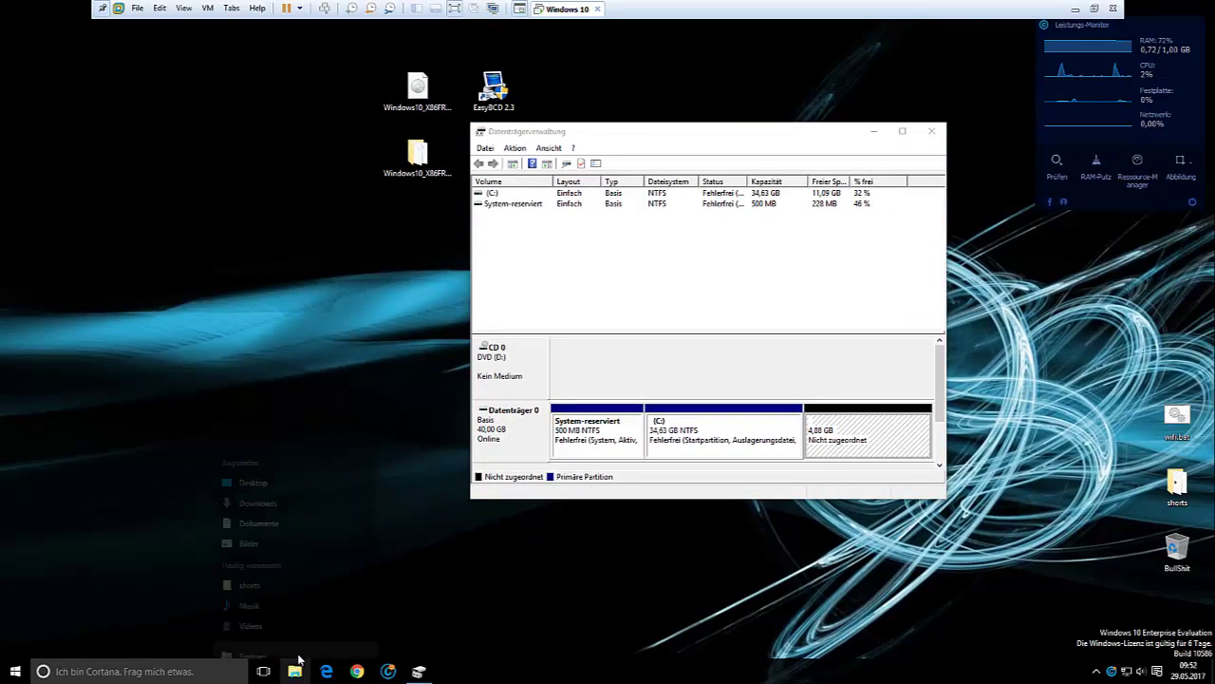
click(304, 654)
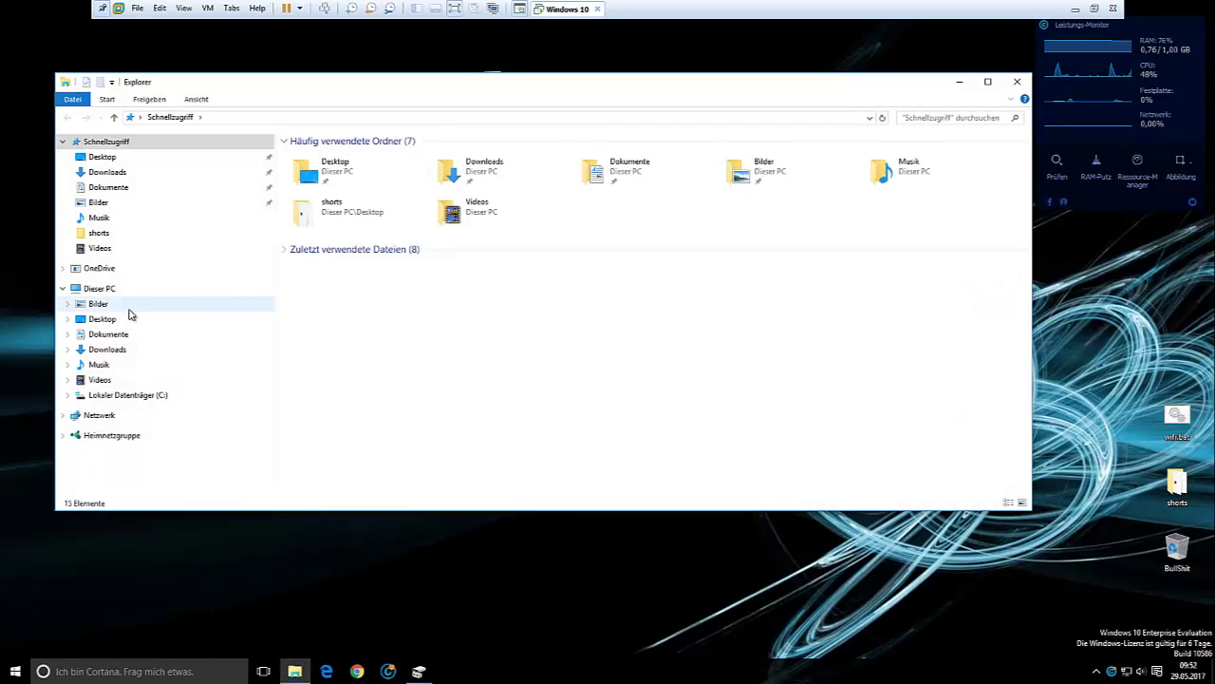
click(106, 289)
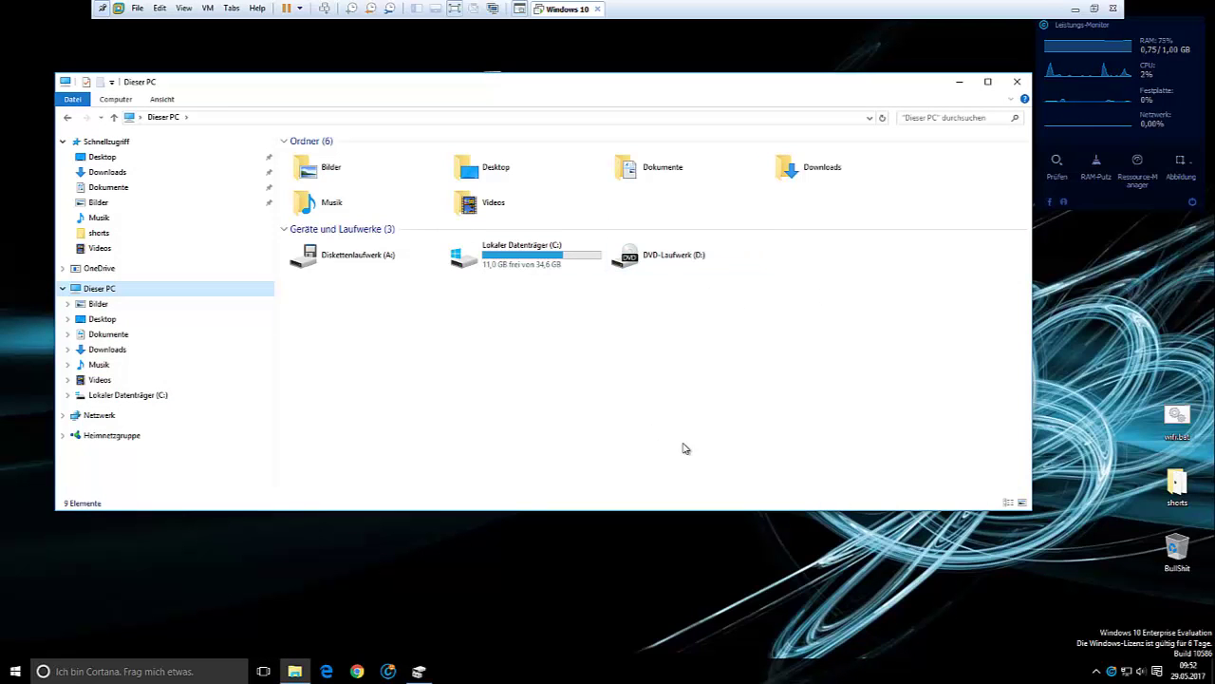
click(959, 82)
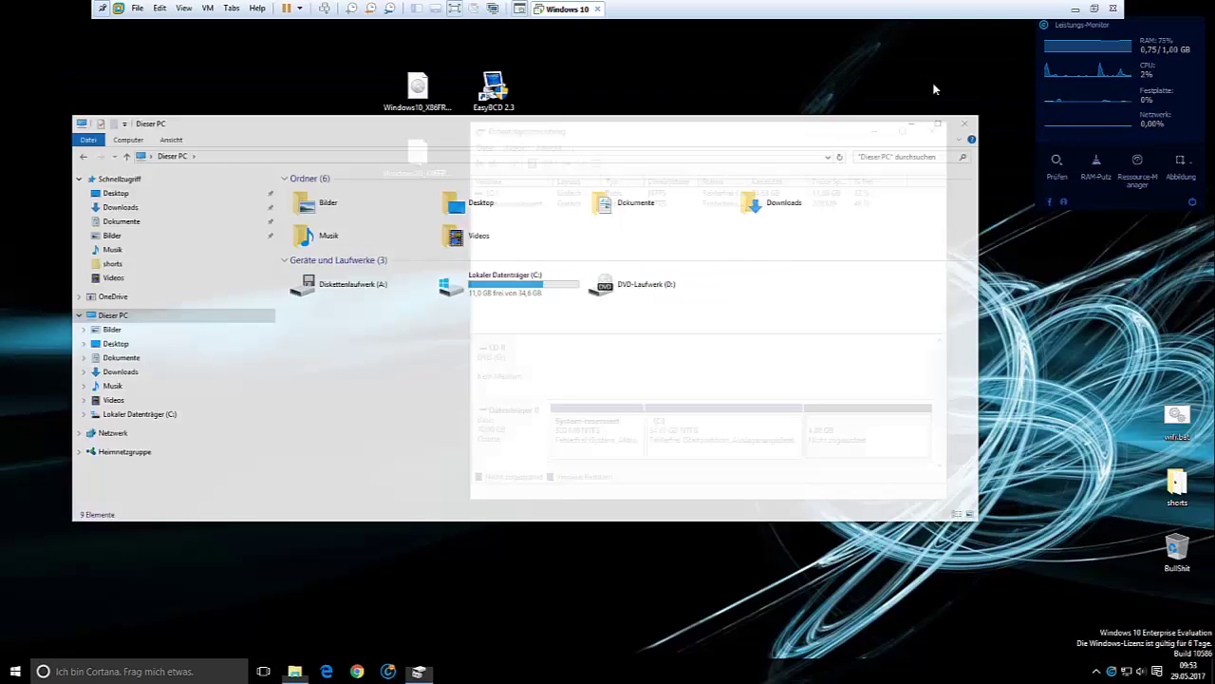
- Start a new simple volume on the unallocated space of Datenträger 0 with a size of 5000 MB and drive letter E
right_click(838, 434)
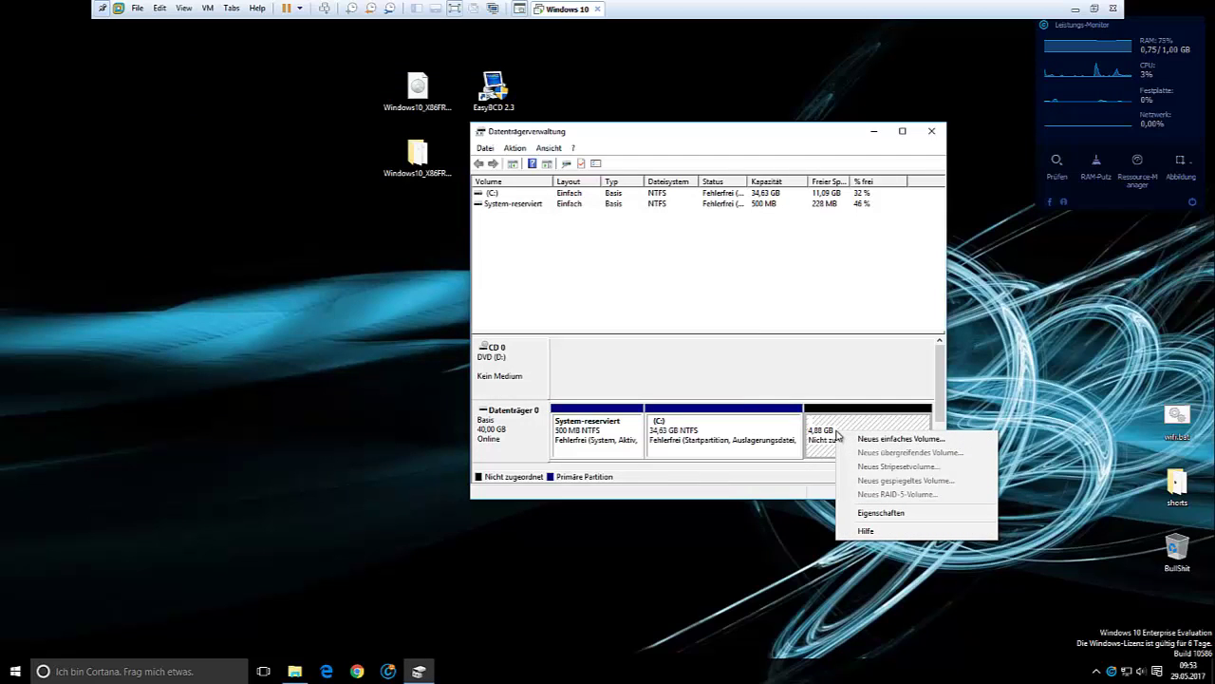
click(832, 434)
right_click(827, 434)
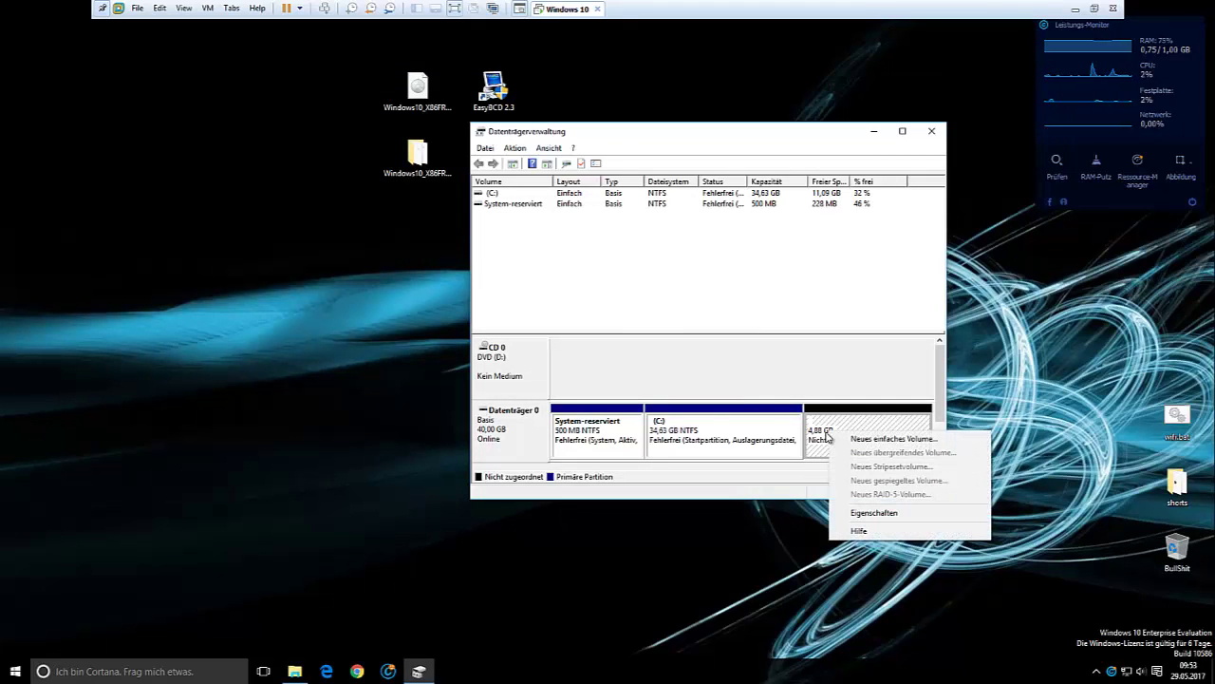
click(822, 433)
right_click(821, 433)
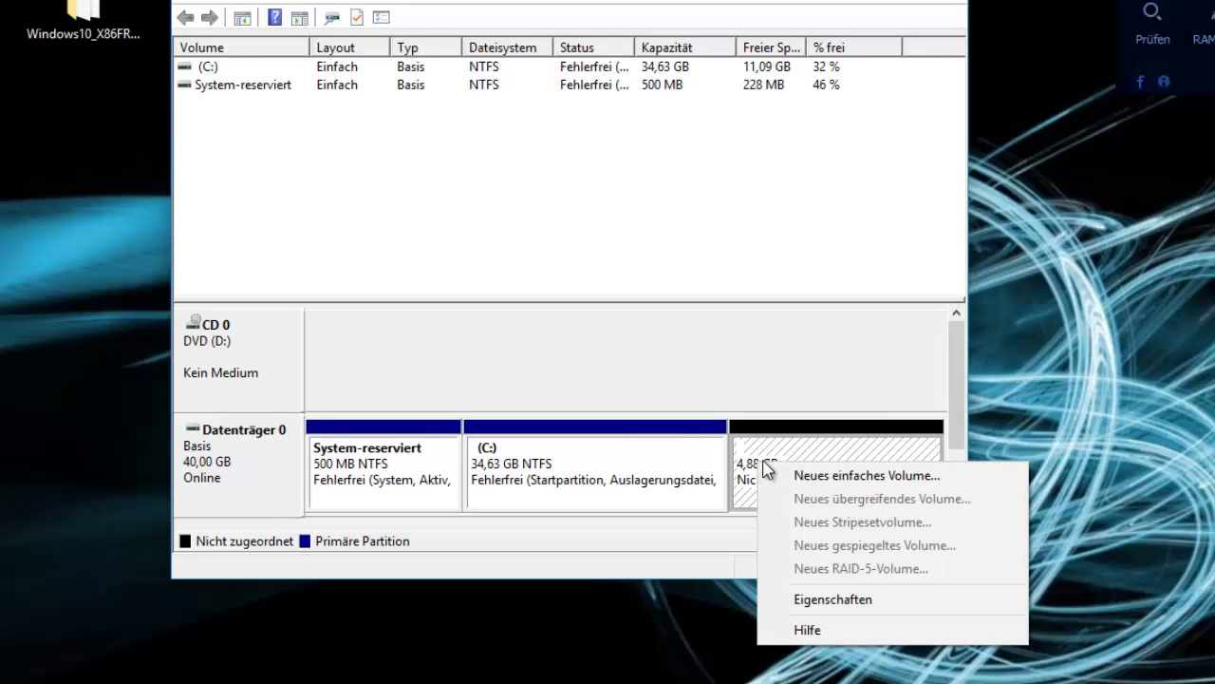
click(902, 478)
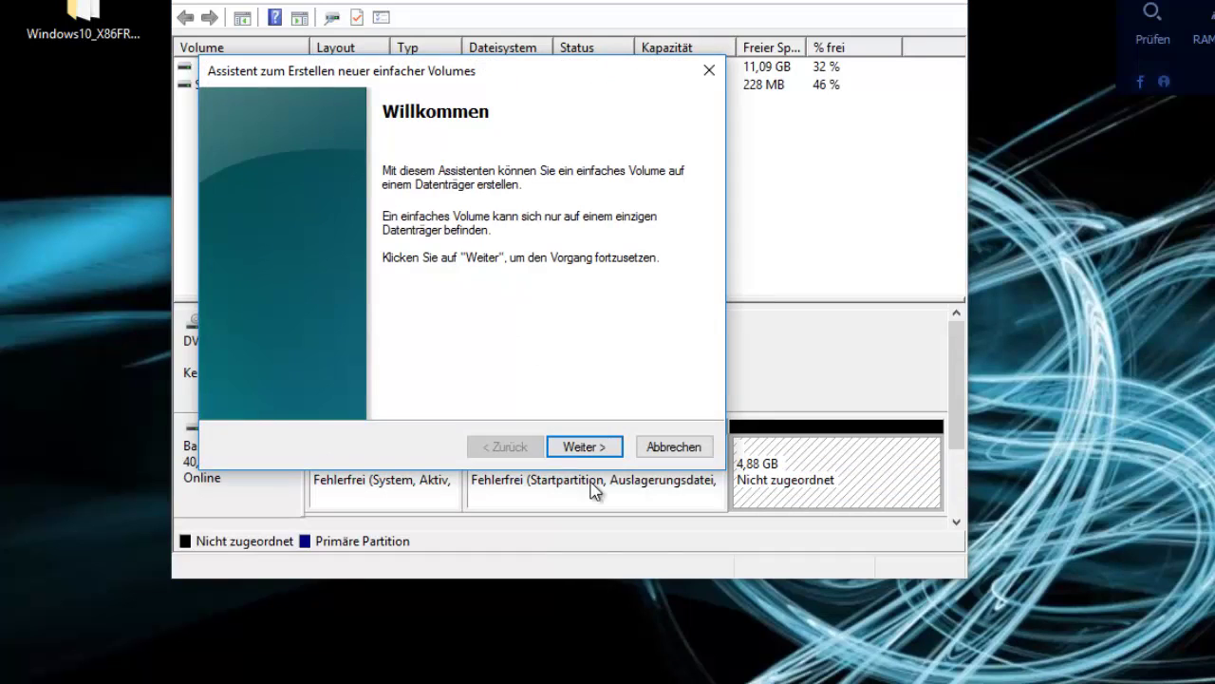
click(607, 447)
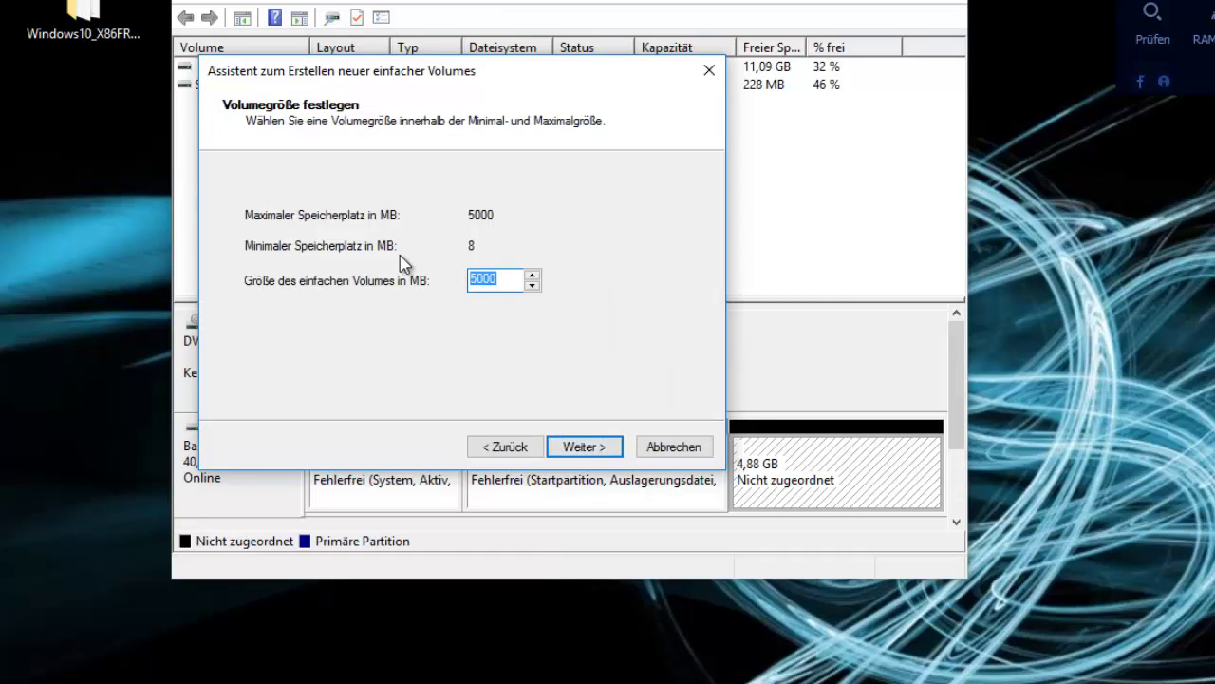
click(579, 448)
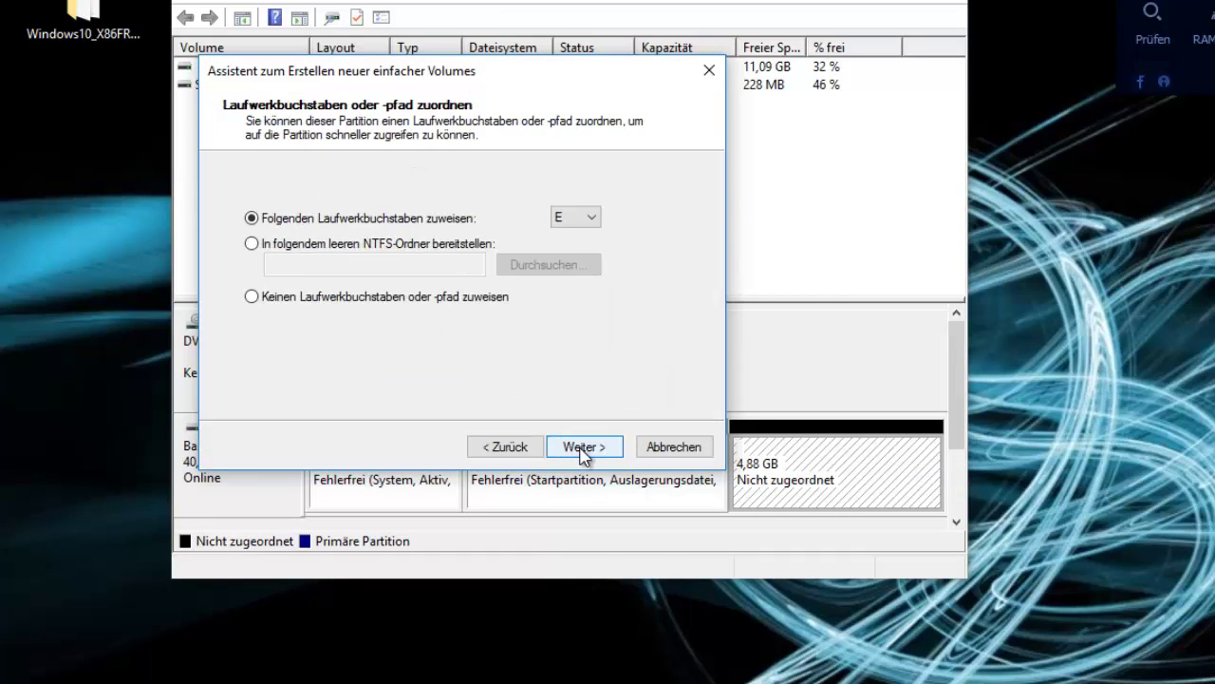
click(582, 222)
click(582, 223)
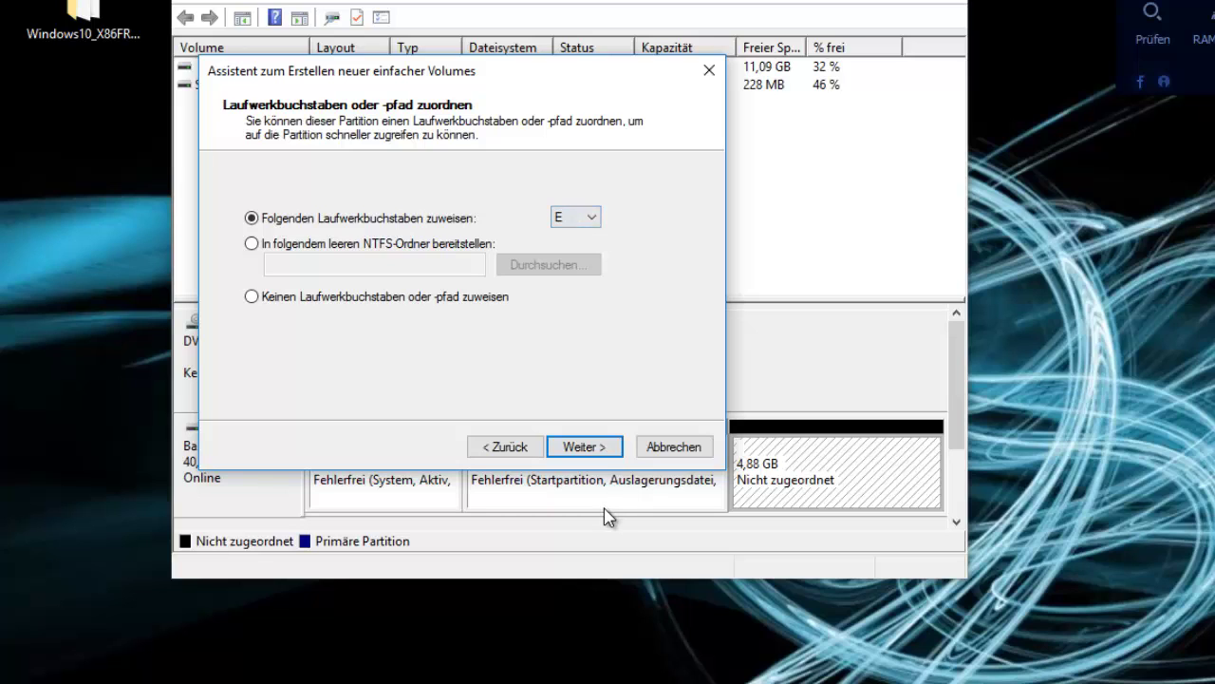
click(602, 451)
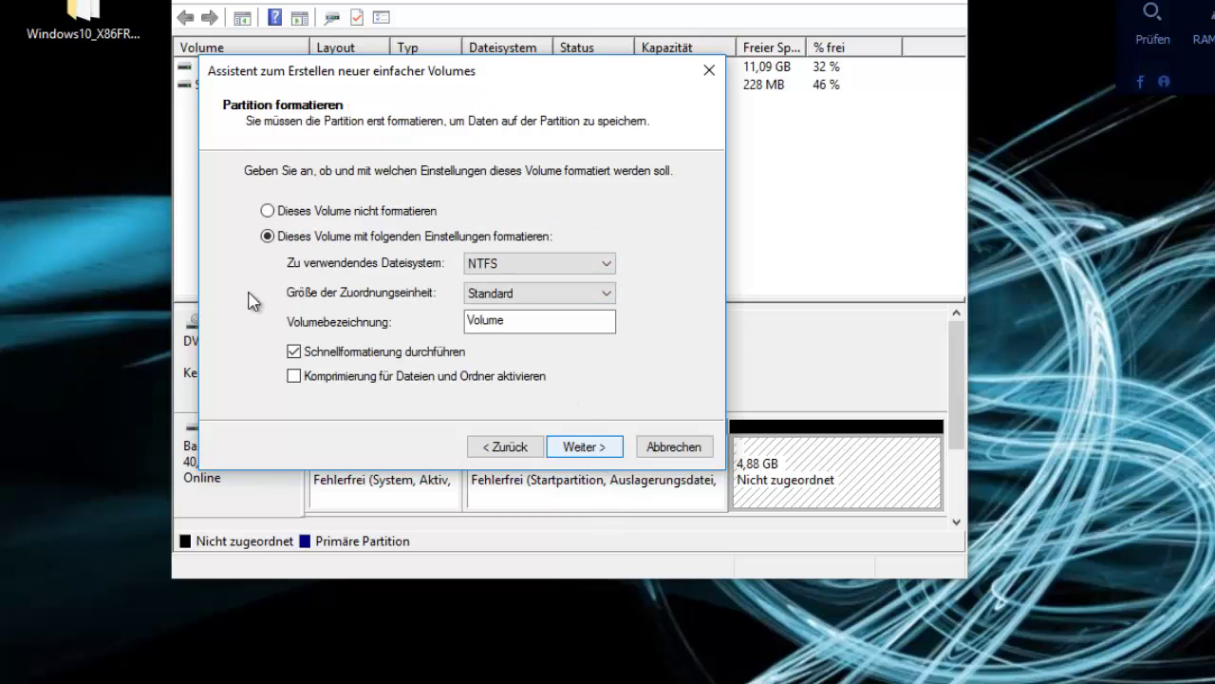
- Label the new volume Recovery, quick-format it as NTFS with the standard allocation unit size, and finish creating it
key(ctrl+a)
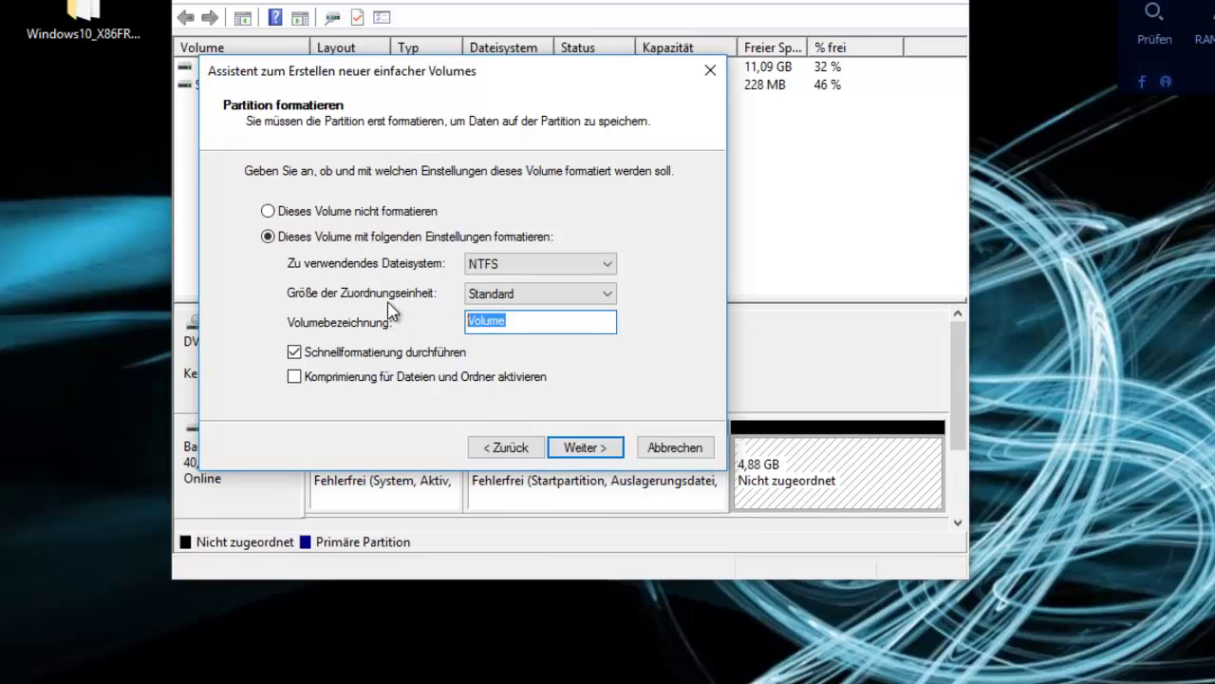
text(Recovery)
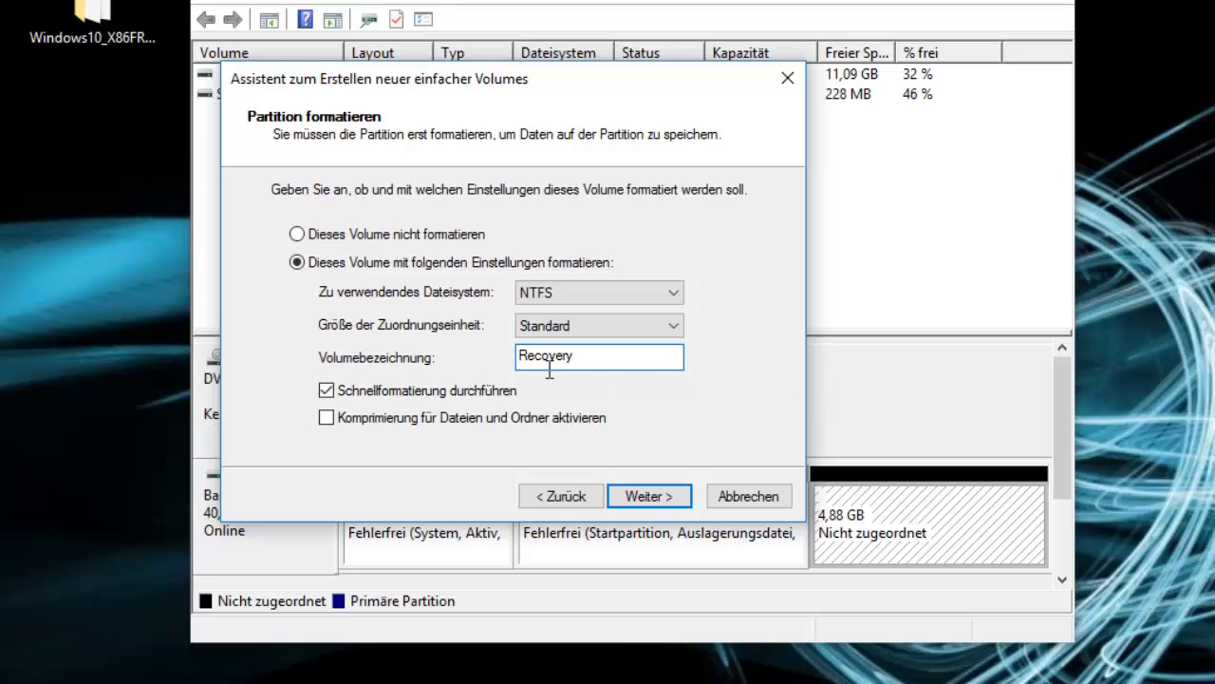
click(655, 496)
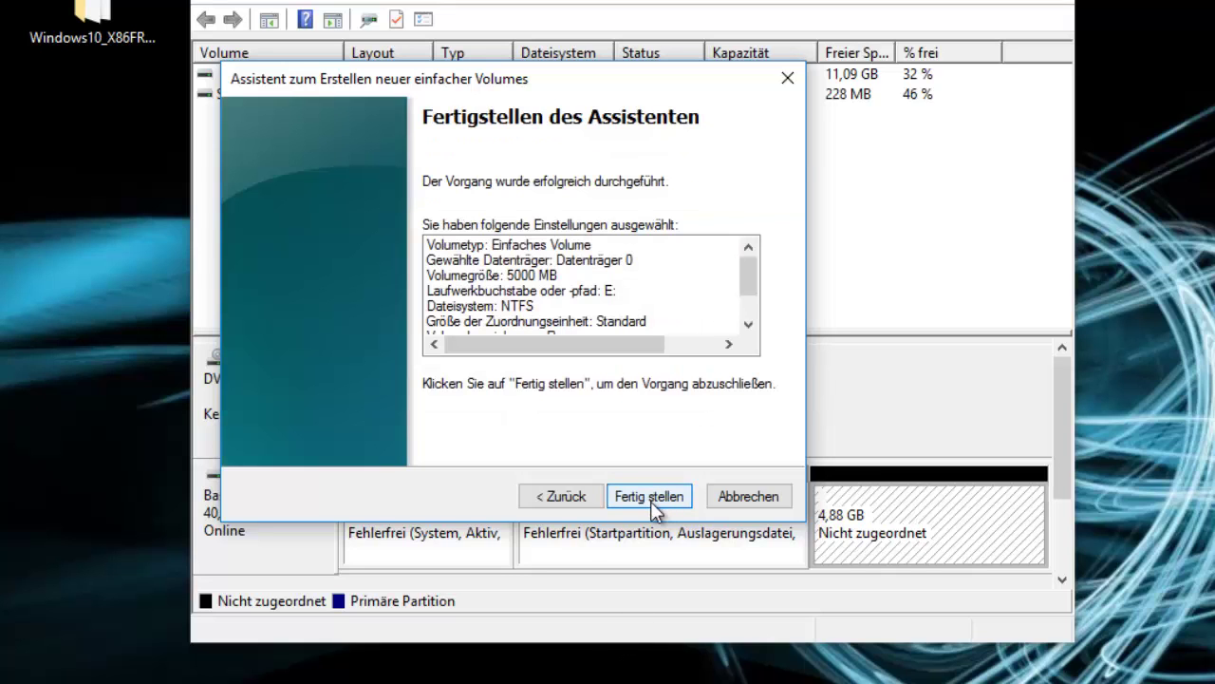
click(649, 495)
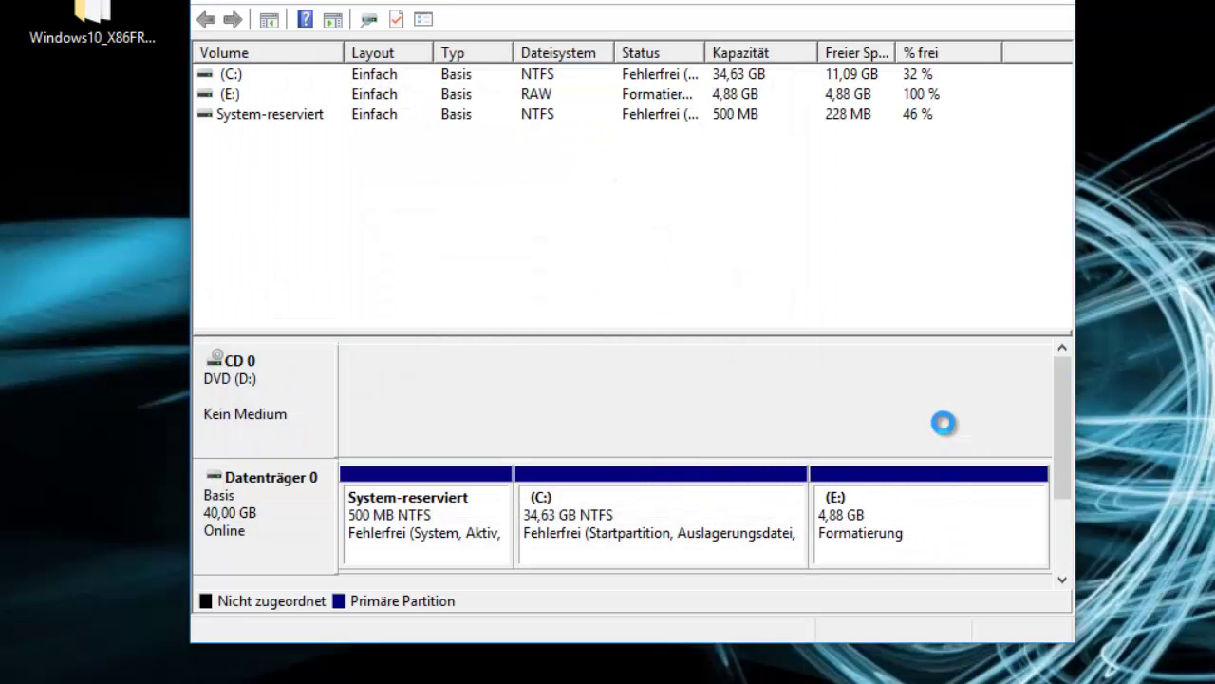
- Check the new Recovery (E:) drive and its contents in File Explorer, and close both Explorer and Disk Management
click(895, 542)
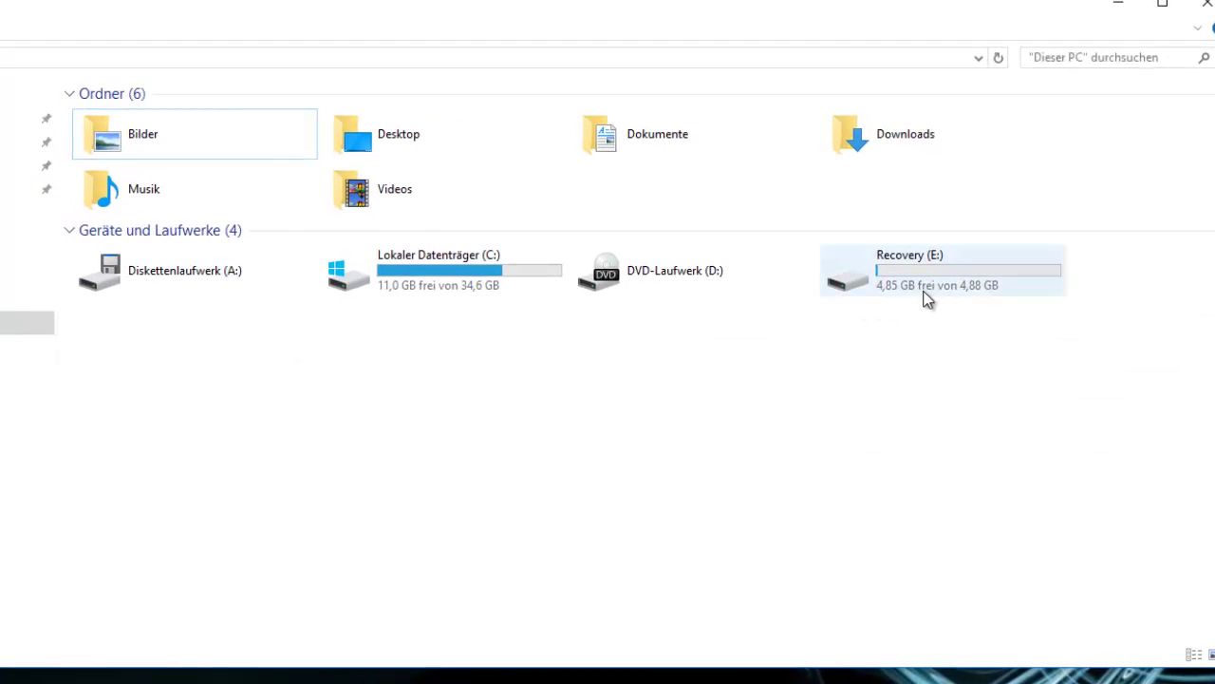
click(921, 285)
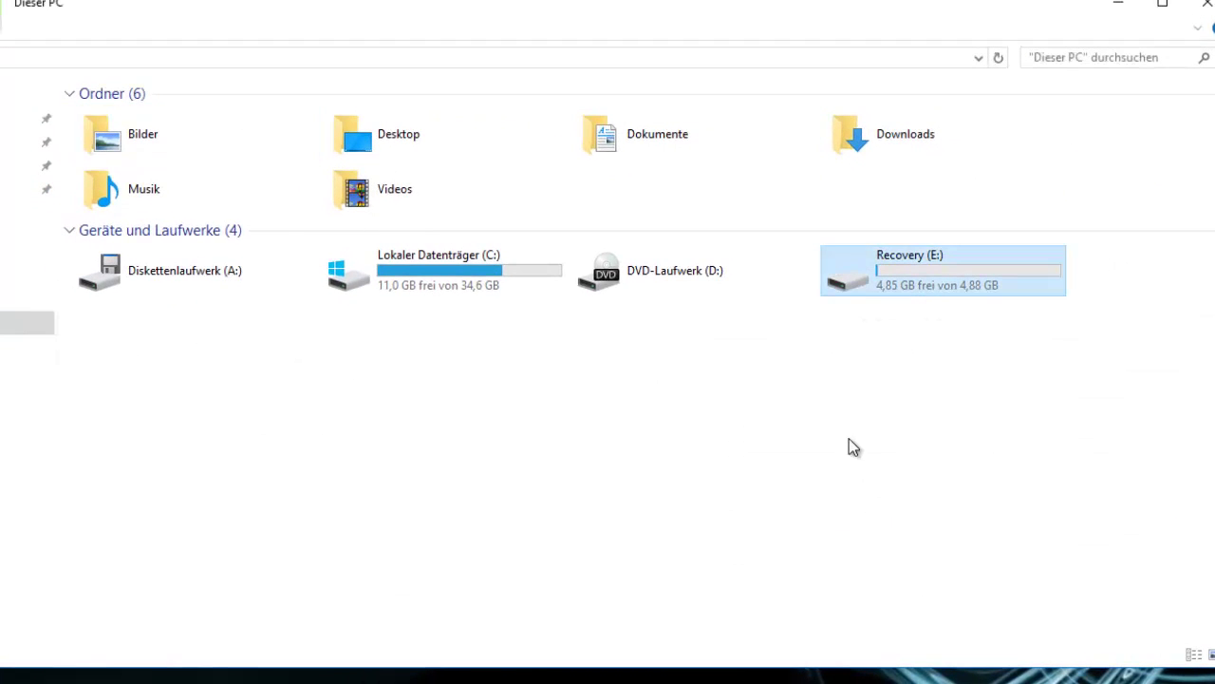
right_click(776, 400)
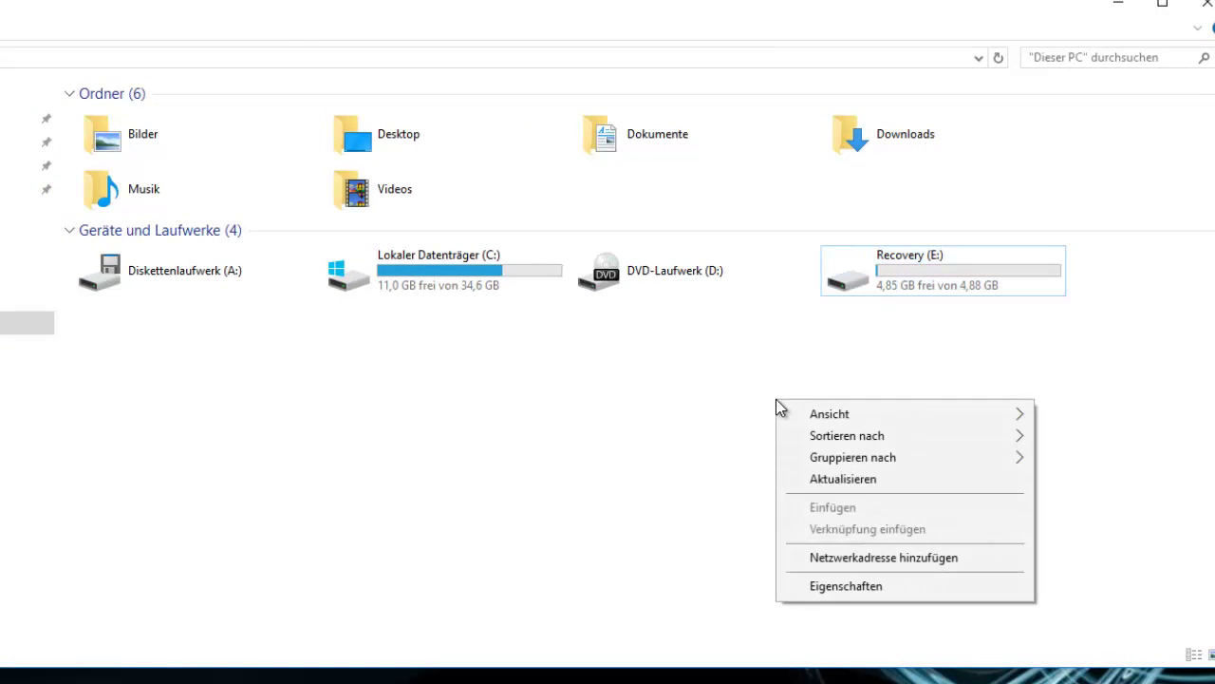
click(1012, 269)
double_click(895, 277)
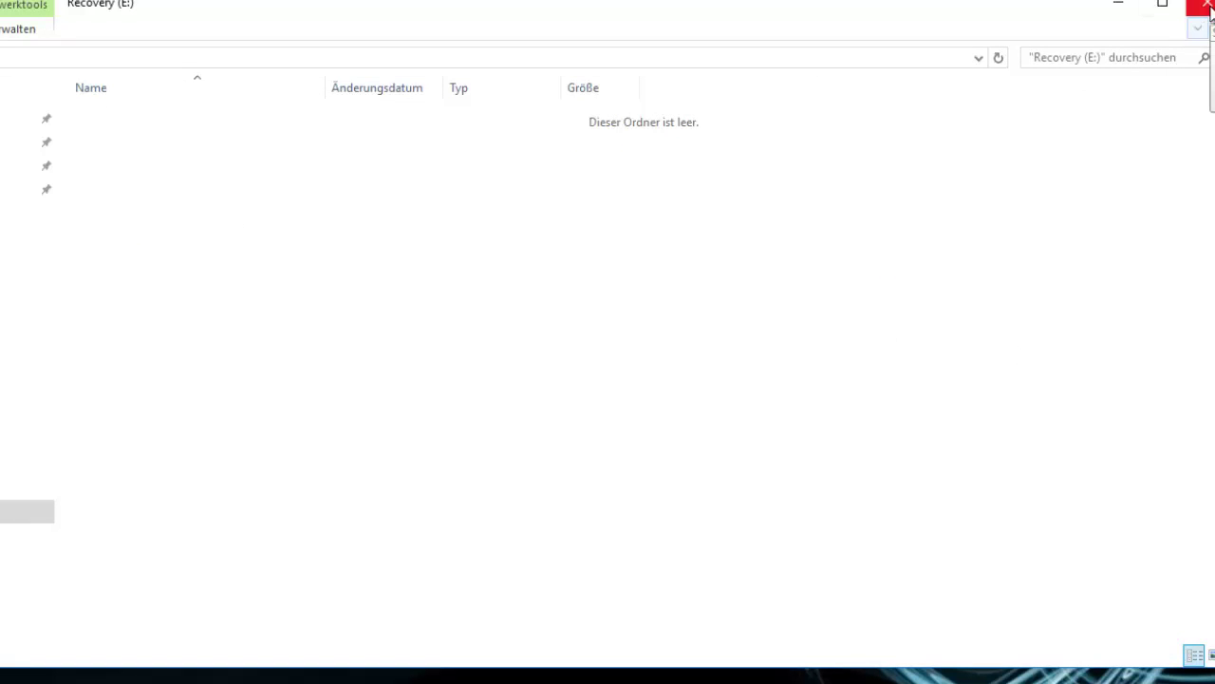
click(1207, 8)
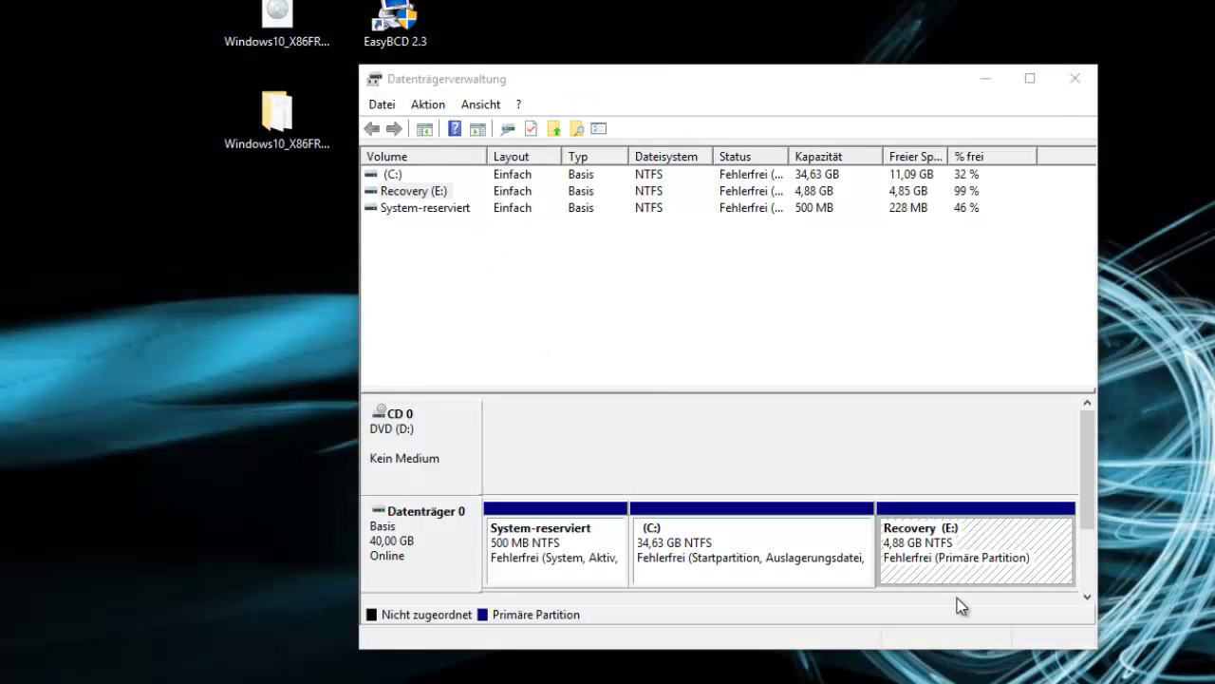
click(1075, 80)
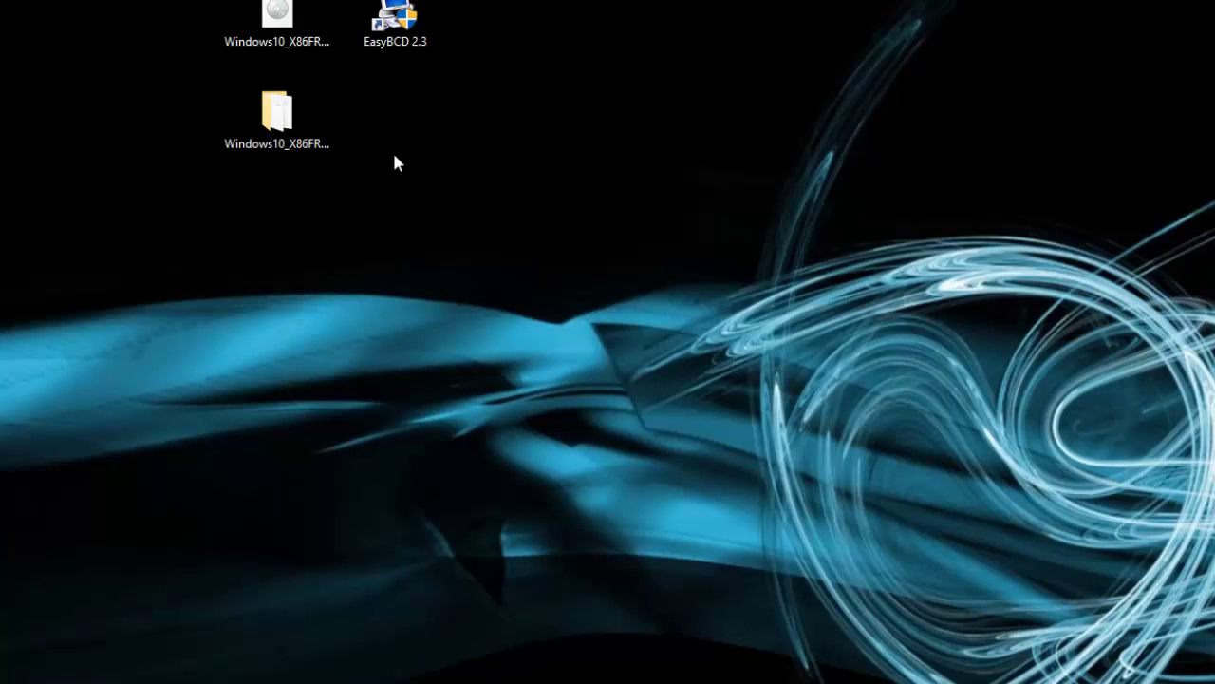
- Copy all files and folders from the extracted Windows10_X86FRE_DE-DE folder to the Recovery (E:) drive
double_click(280, 133)
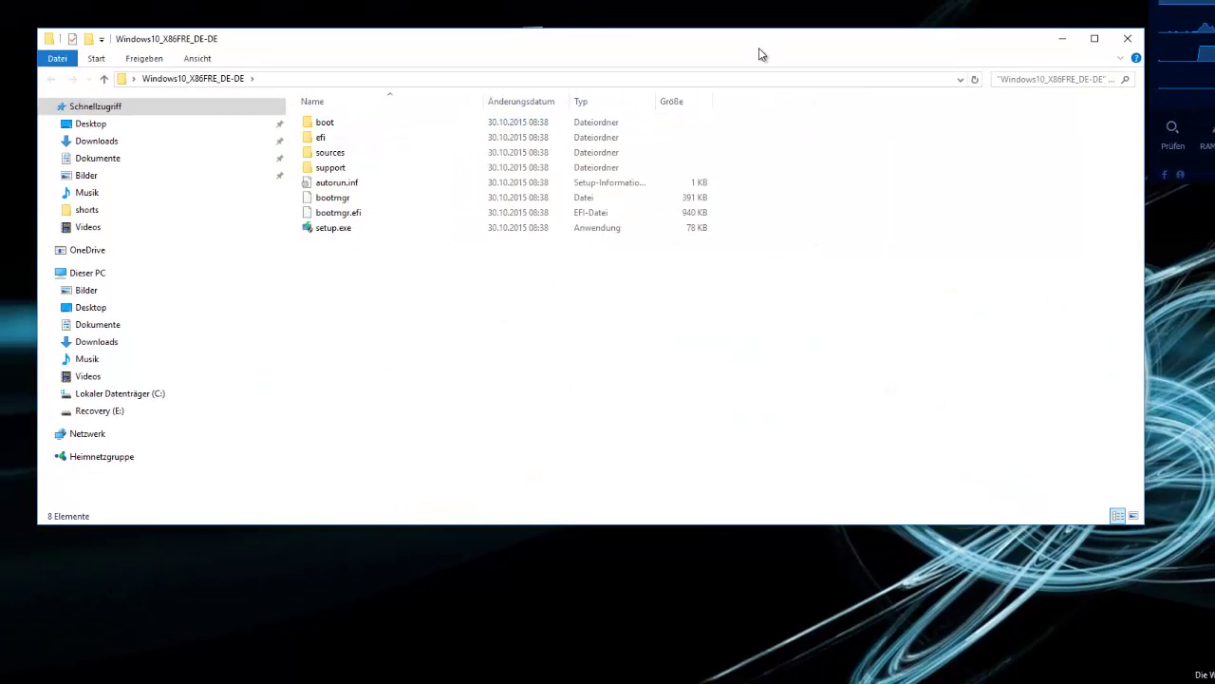
drag(759, 54, 760, 168)
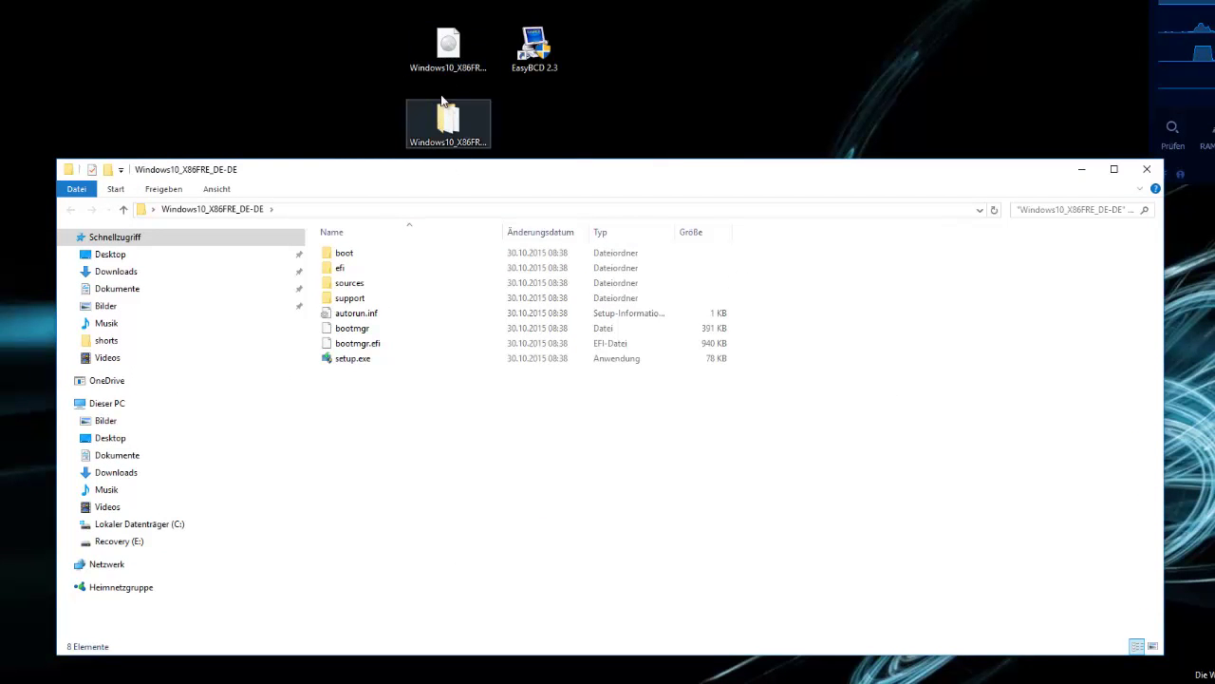
drag(416, 418, 348, 252)
right_click(359, 281)
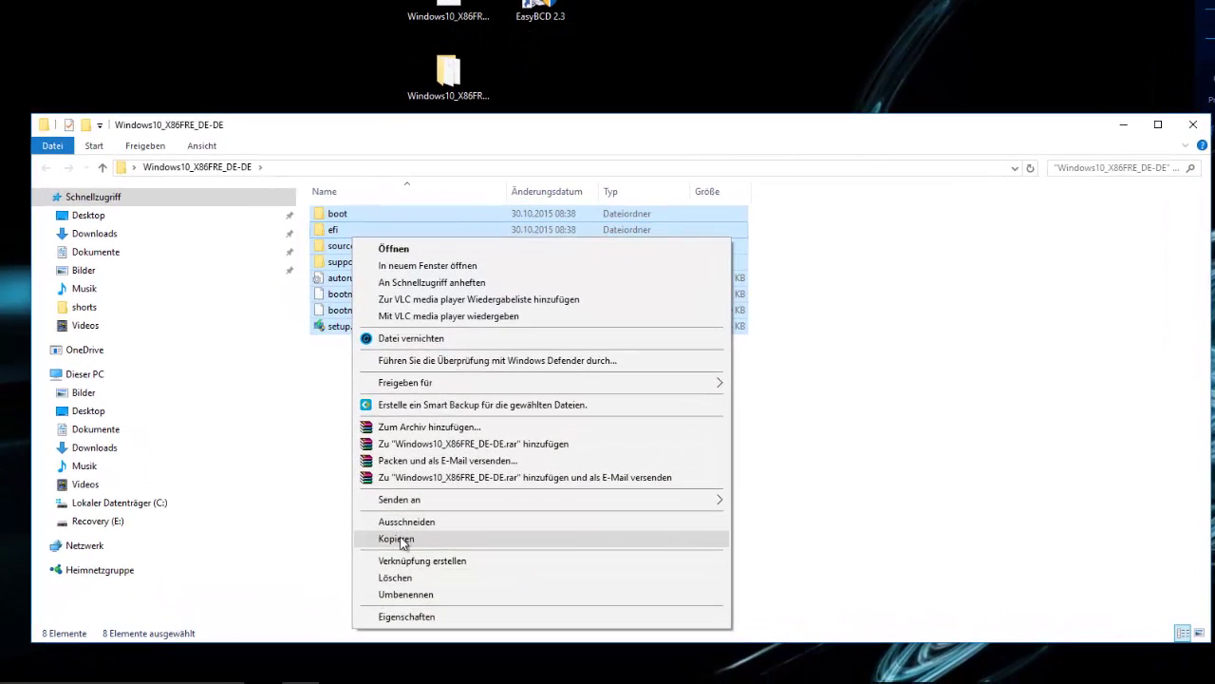
click(403, 537)
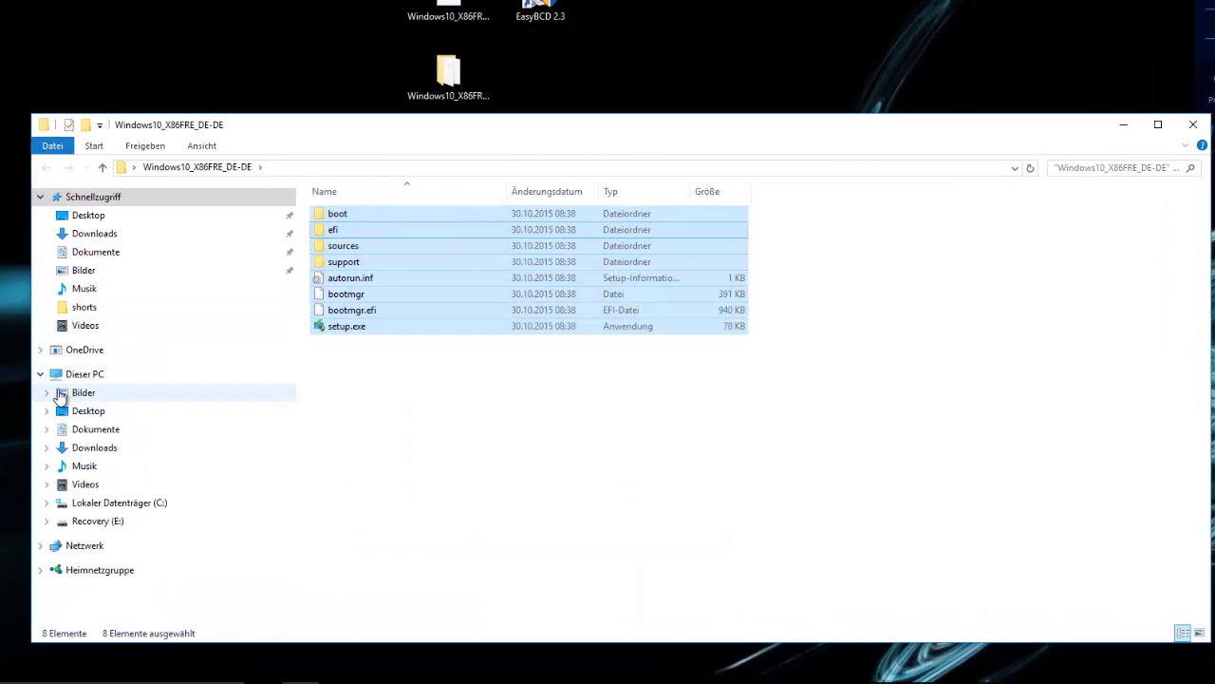
click(103, 524)
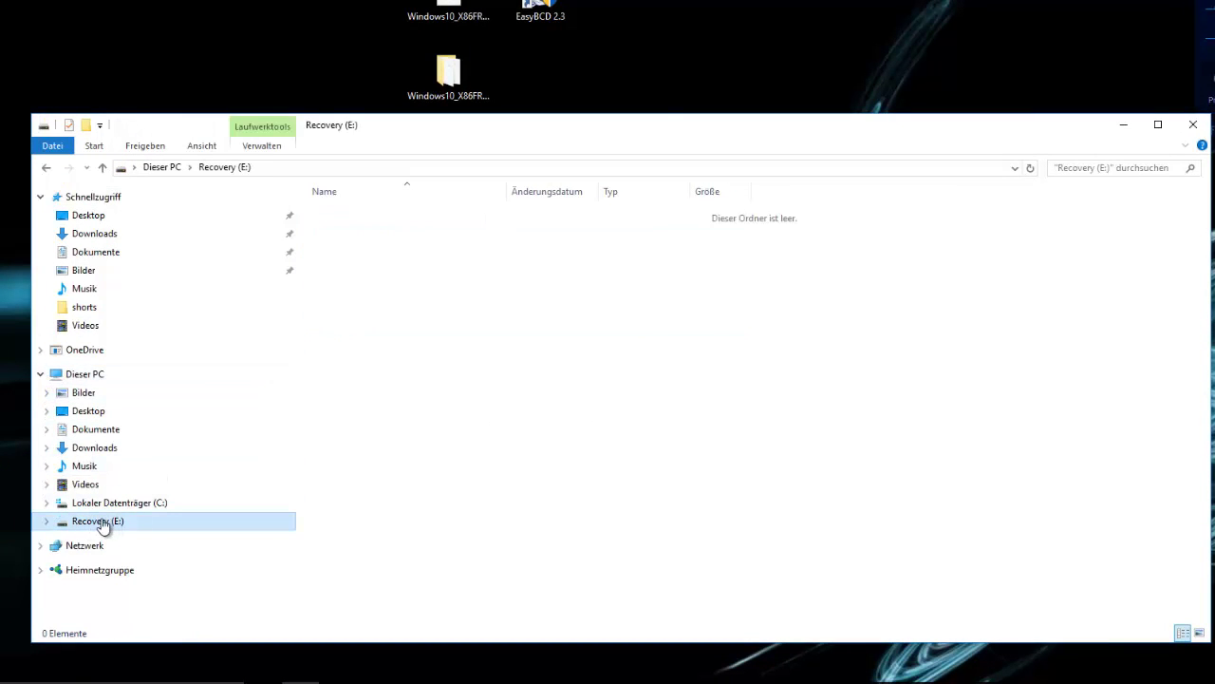
right_click(518, 359)
click(559, 464)
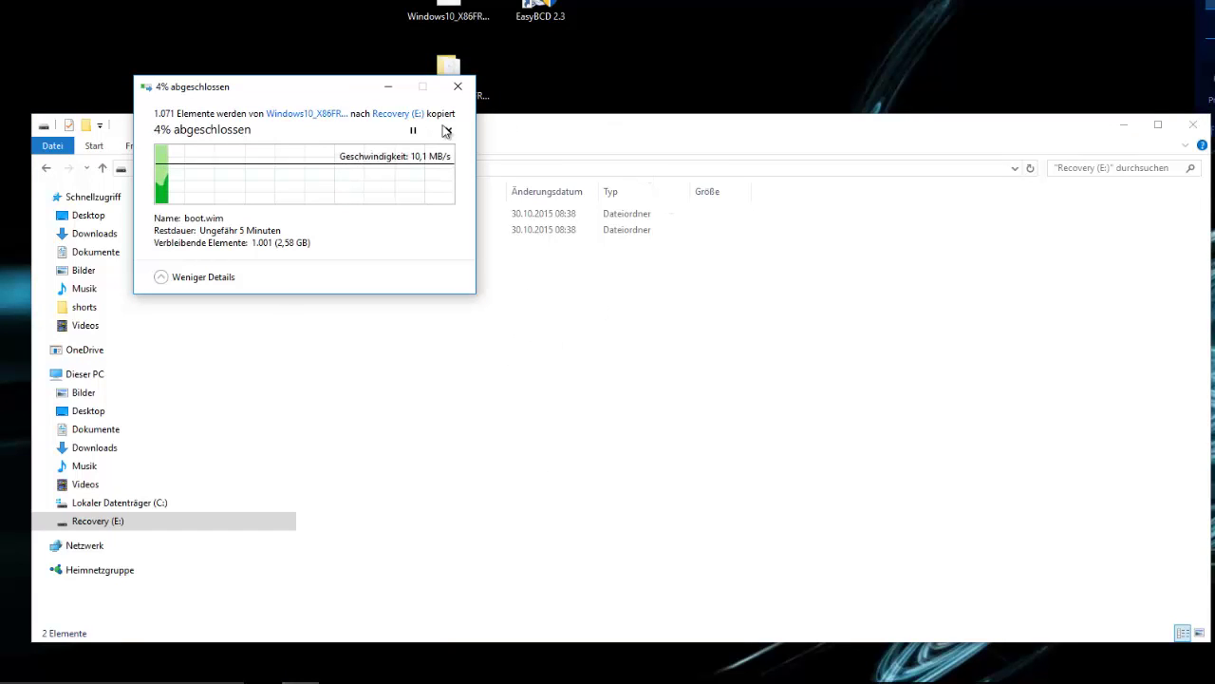
drag(312, 92, 201, 0)
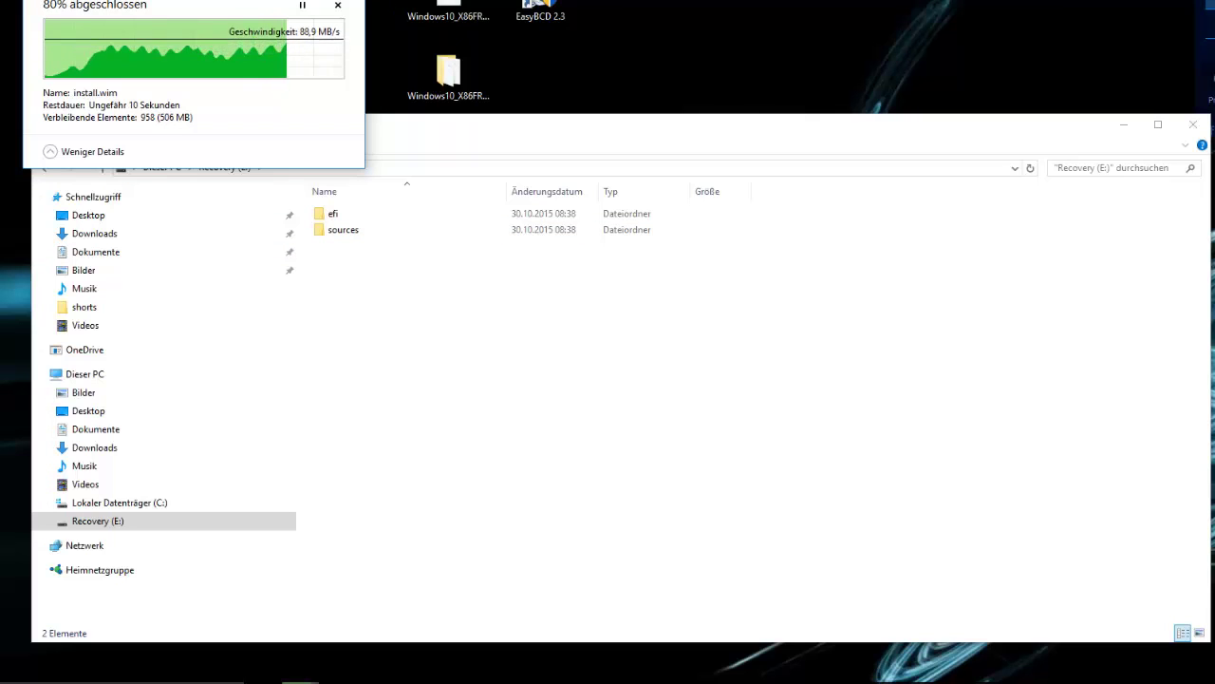
mouse_move(200, 2)
mouse_down()
mouse_move(209, 141)
mouse_move(219, 0)
mouse_up()
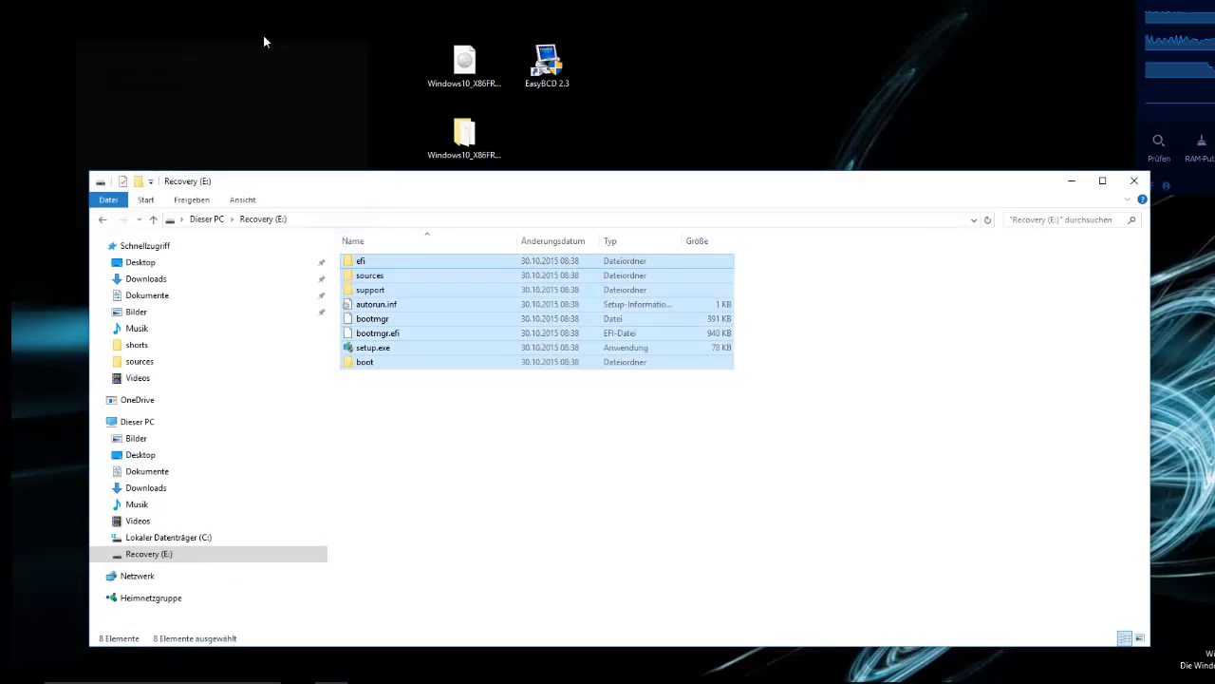
- Refresh the Recovery (E:) listing, check the drive's used space and copied files, and close File Explorer
drag(718, 200, 715, 108)
right_click(795, 342)
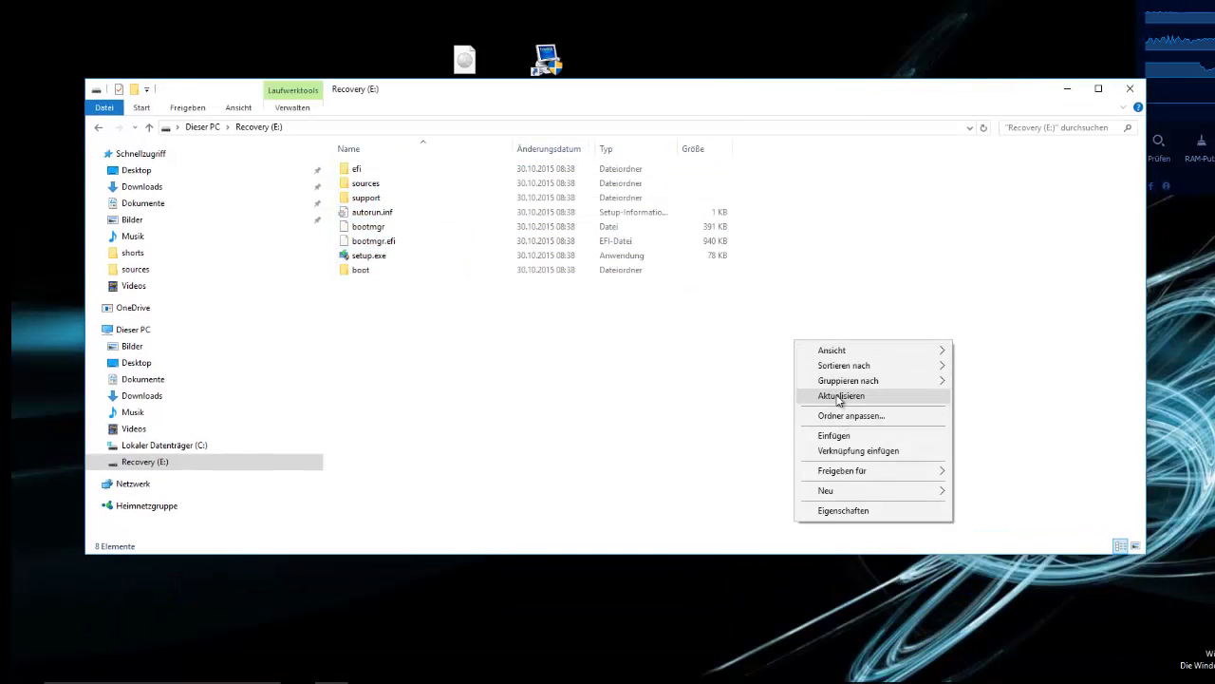
click(841, 395)
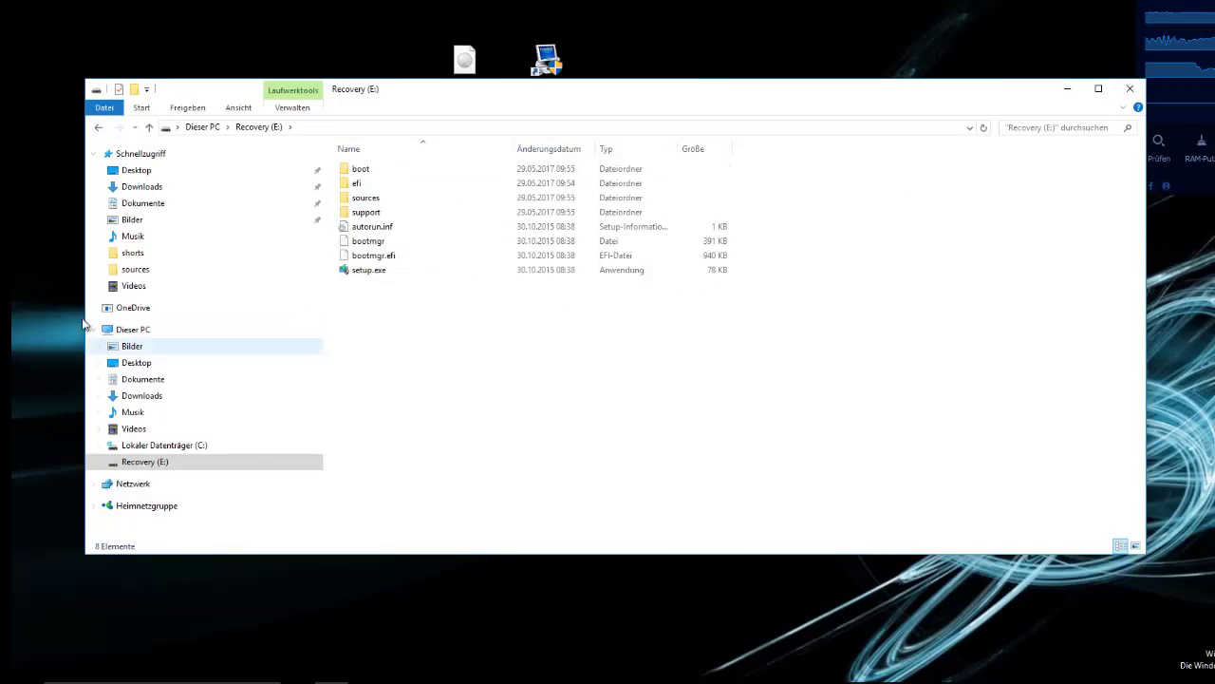
click(141, 329)
click(952, 285)
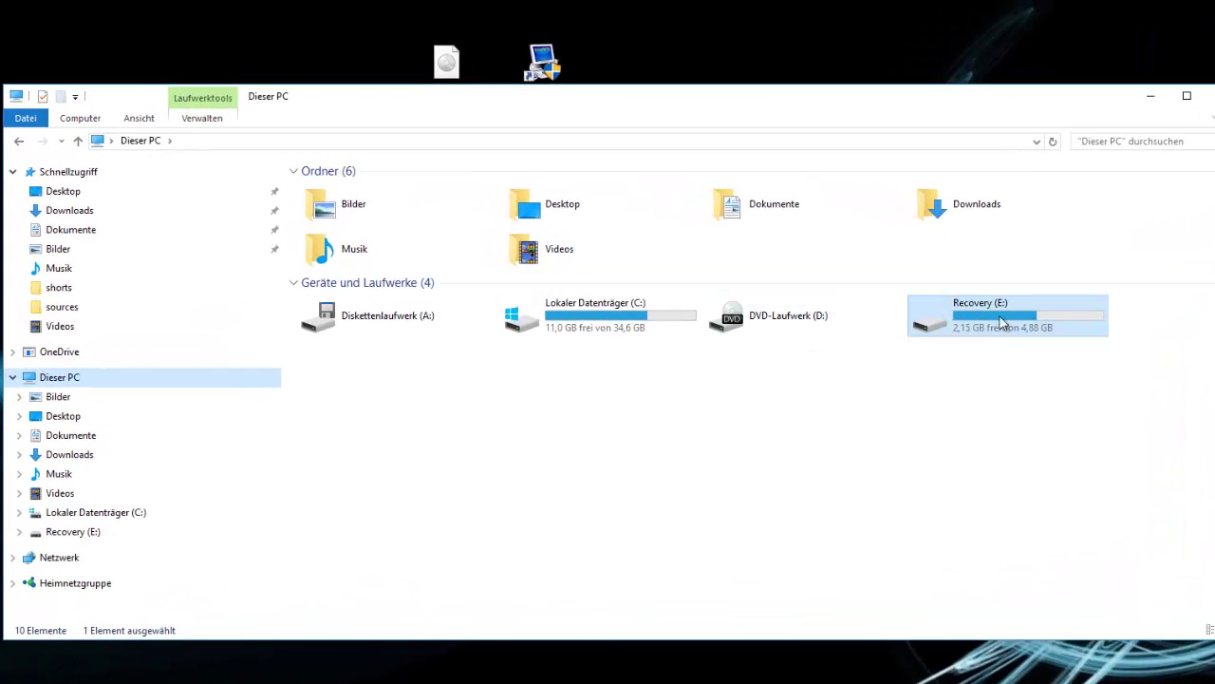
double_click(1002, 323)
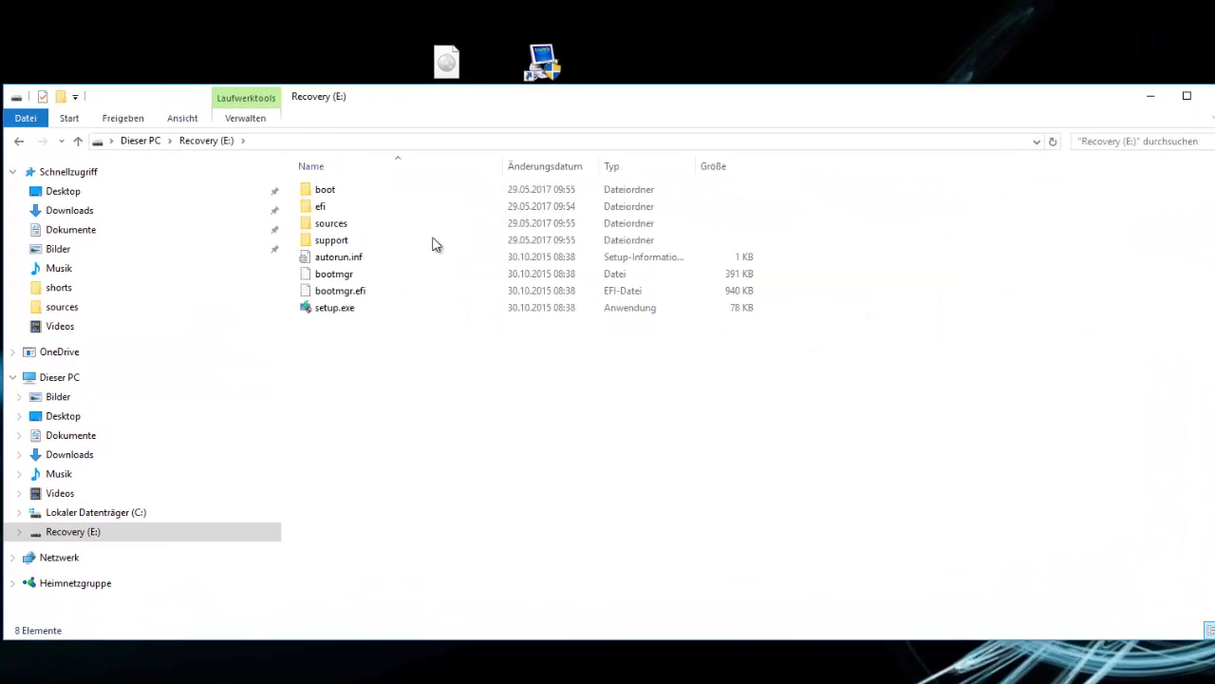
click(1204, 96)
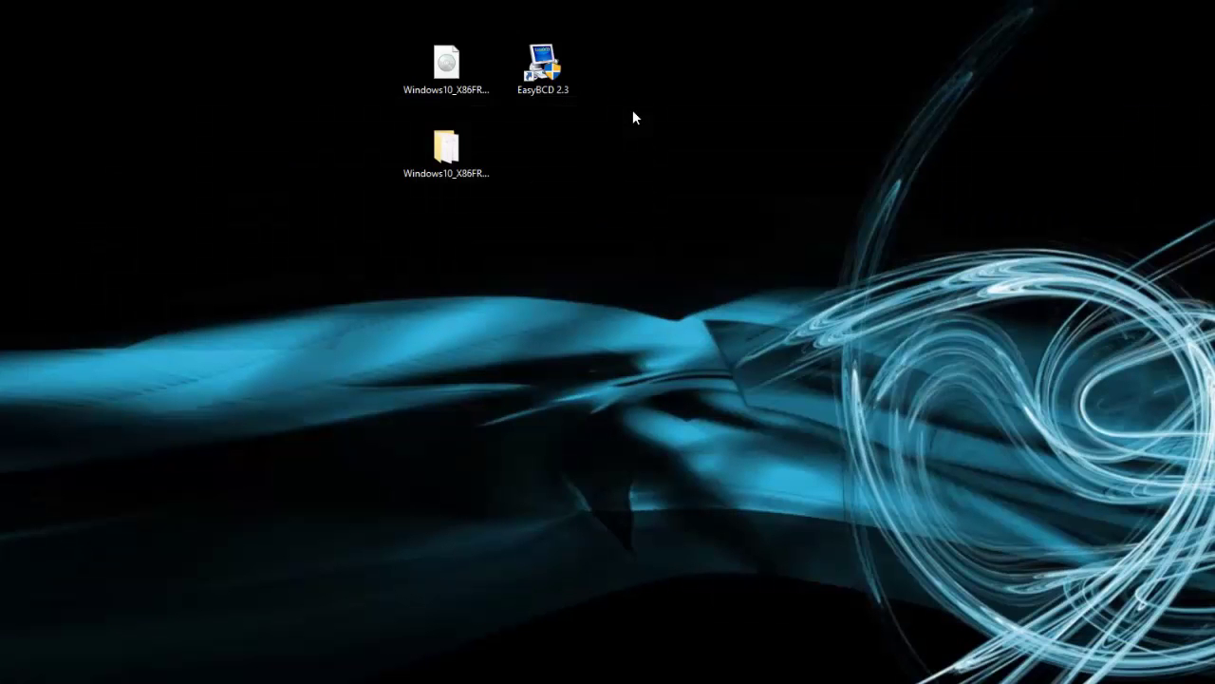
- Start EasyBCD 2.3 and begin a new boot entry for portable/external media of the WinPE kind
double_click(543, 76)
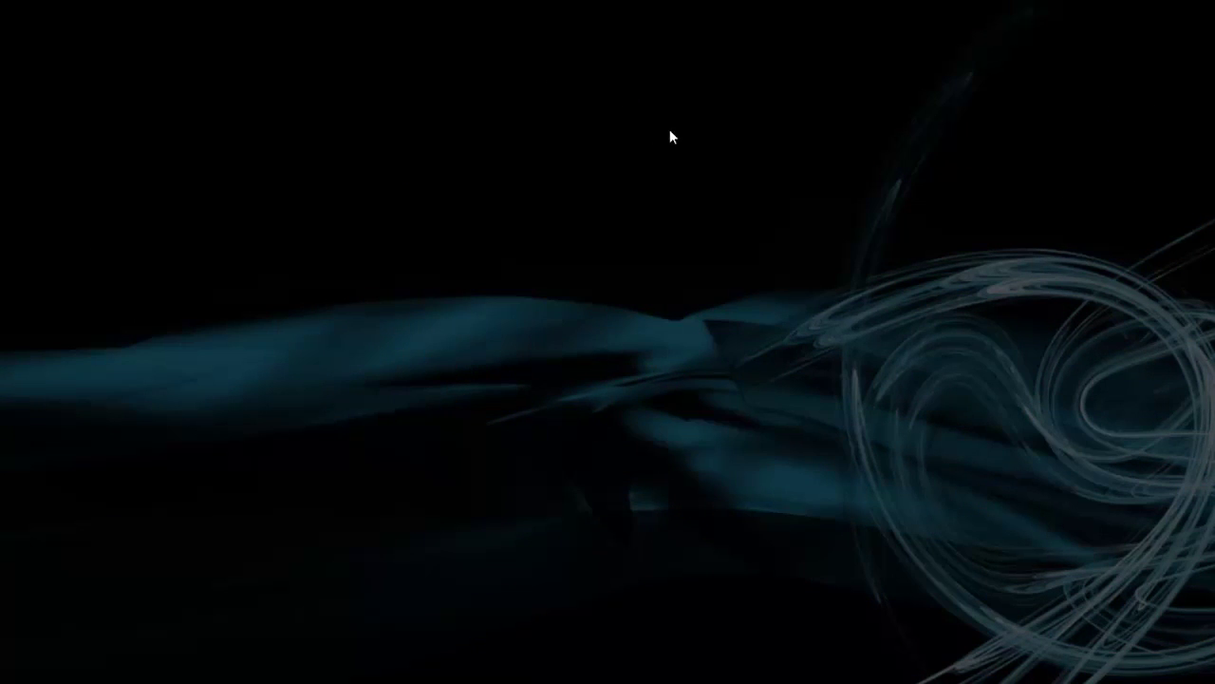
click(757, 409)
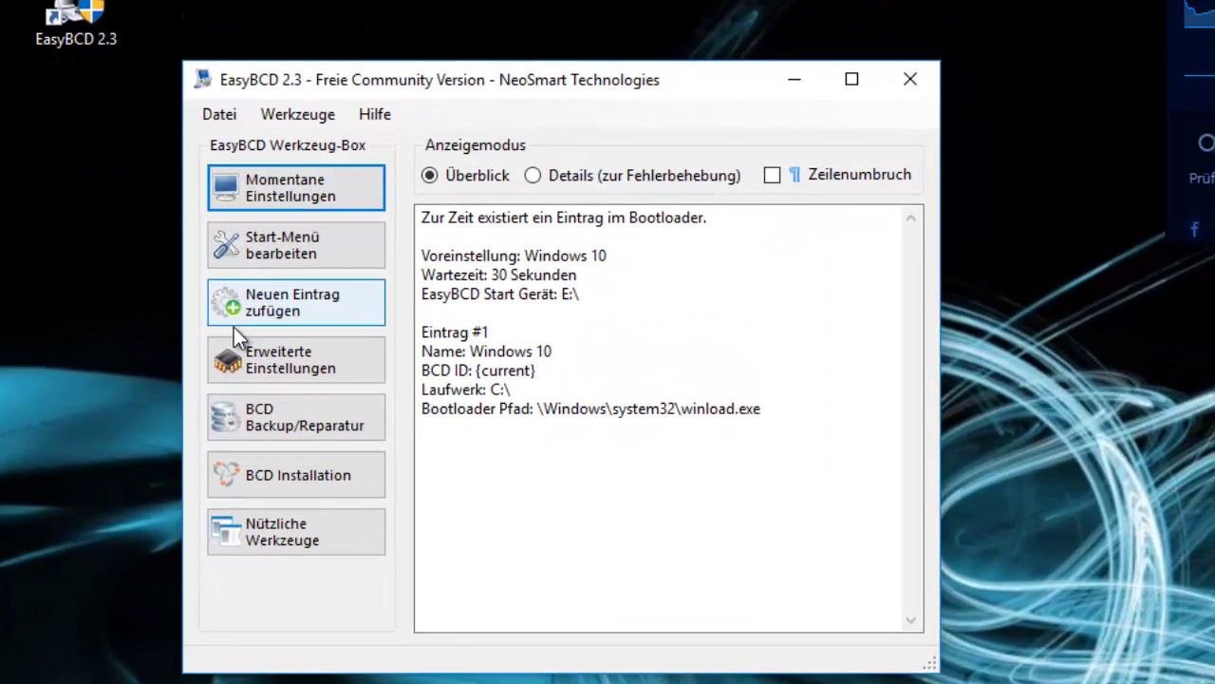
click(329, 306)
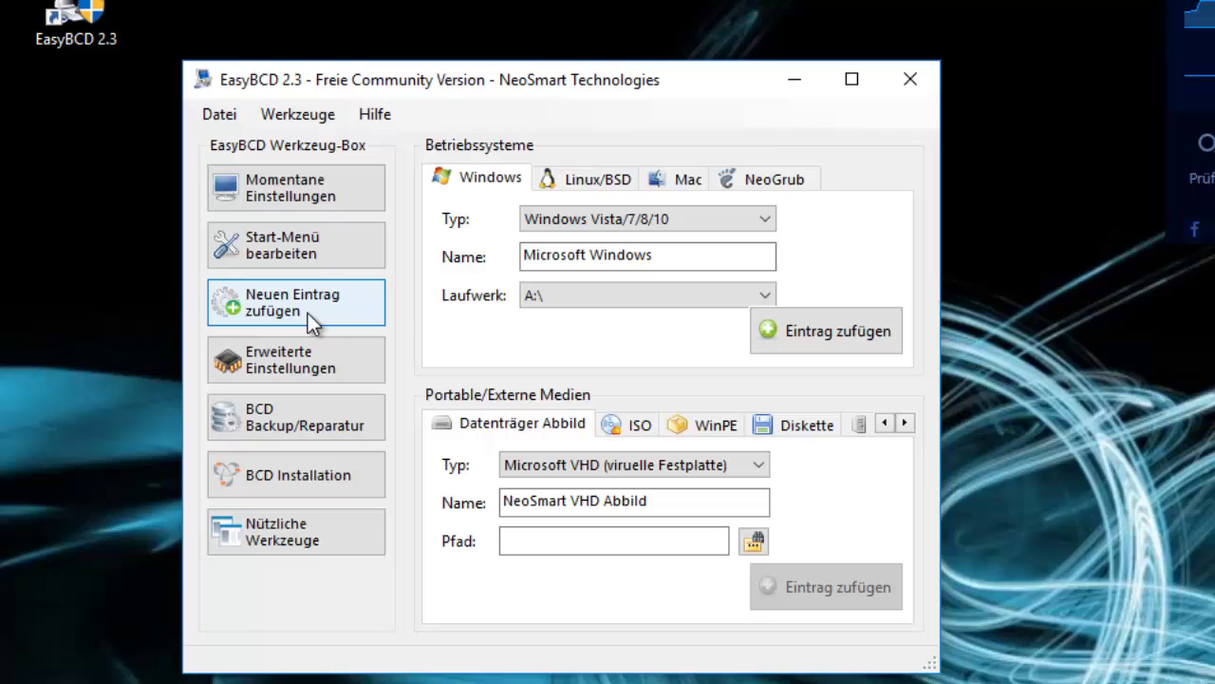
click(717, 429)
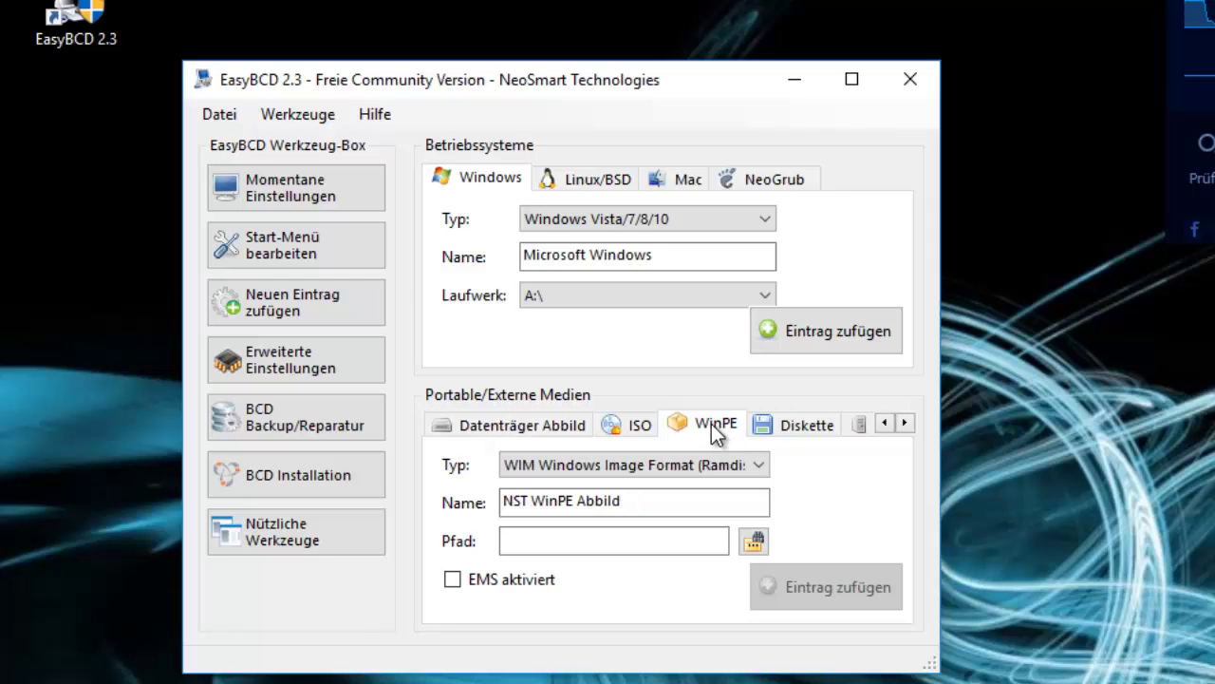
- Replace the default name of the WinPE entry with win10_rec
drag(513, 500, 472, 503)
click(683, 506)
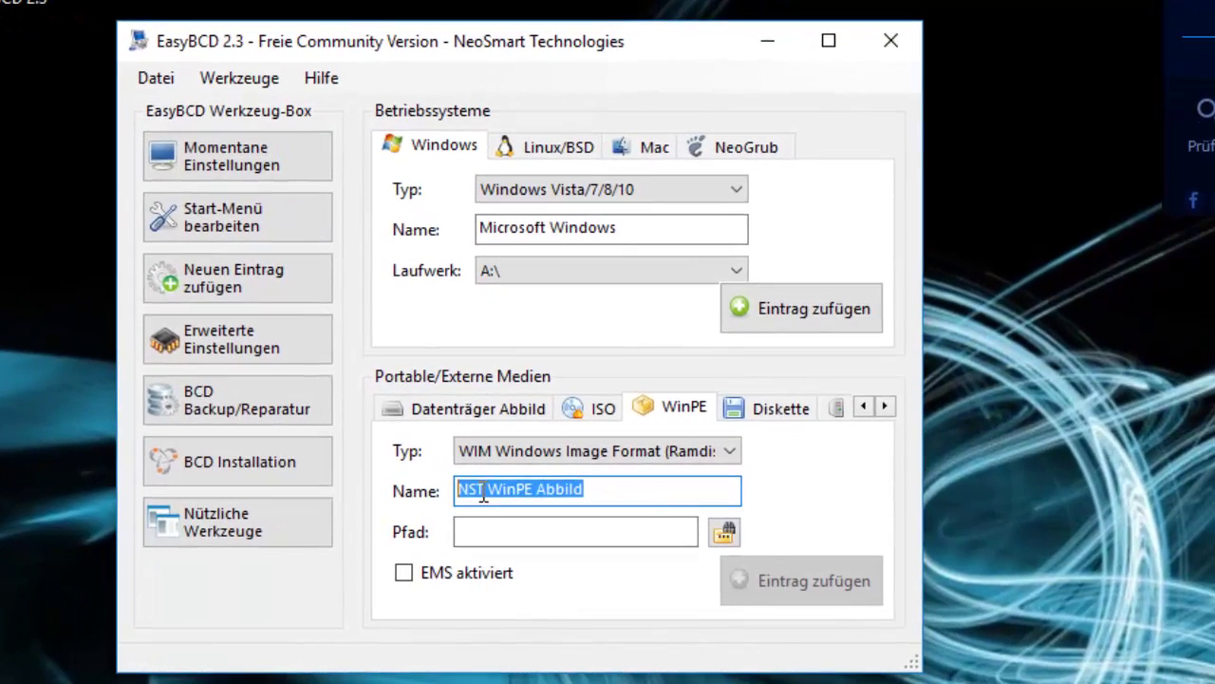
text(win10_rec)
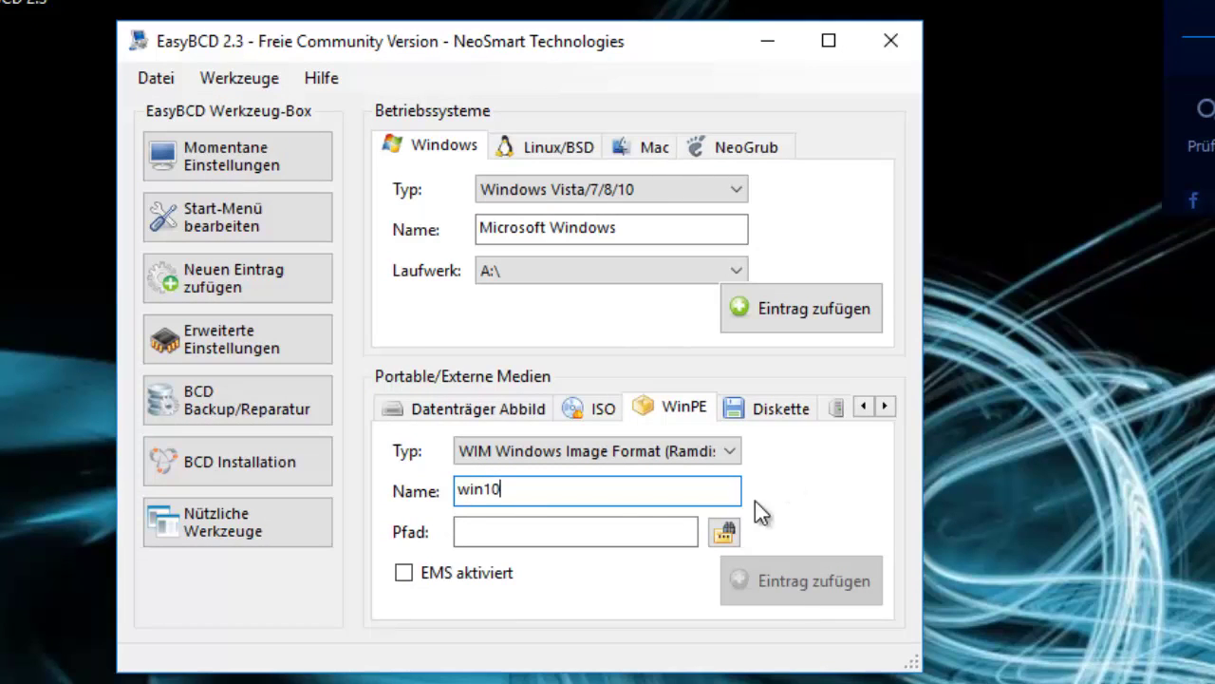
- Set the entry's image path to boot.wim from the sources folder on Recovery (E:) and add the entry to the boot menu
click(502, 538)
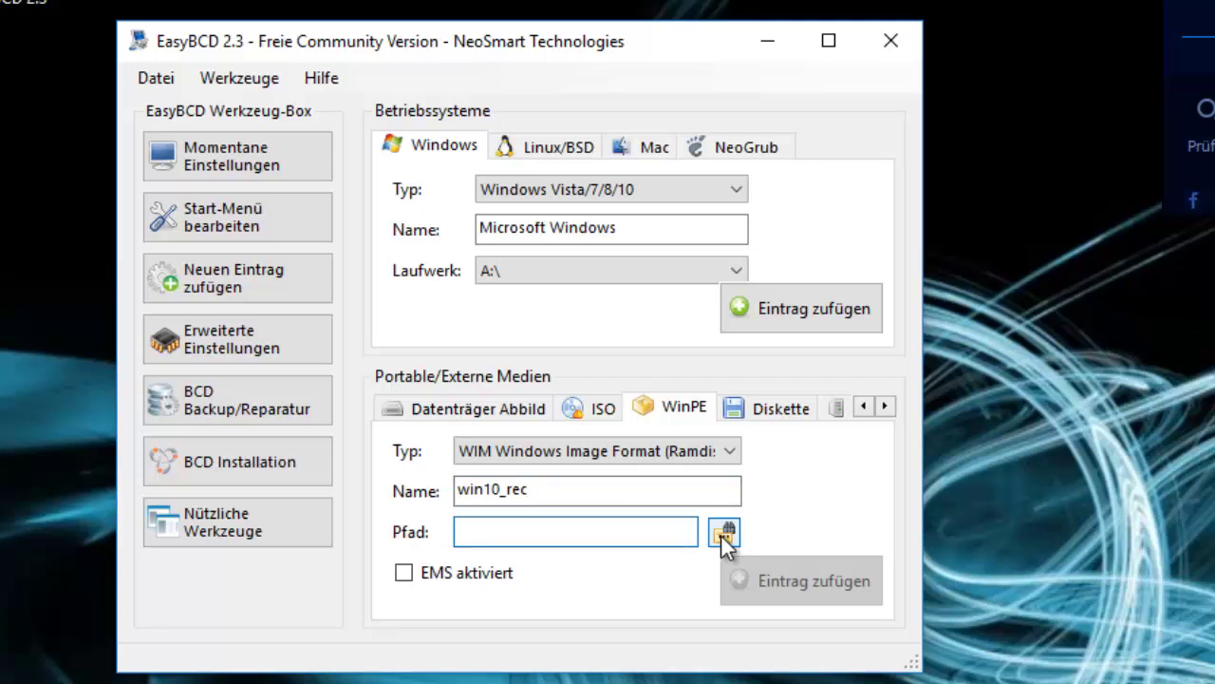
click(726, 534)
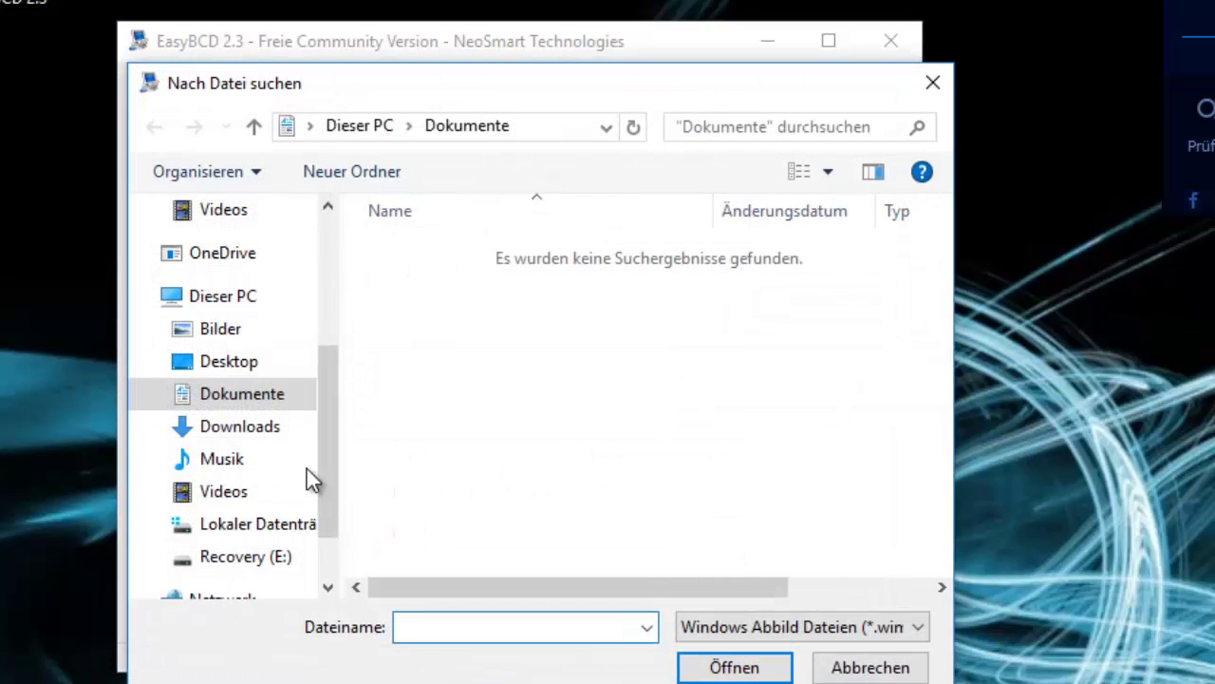
click(242, 561)
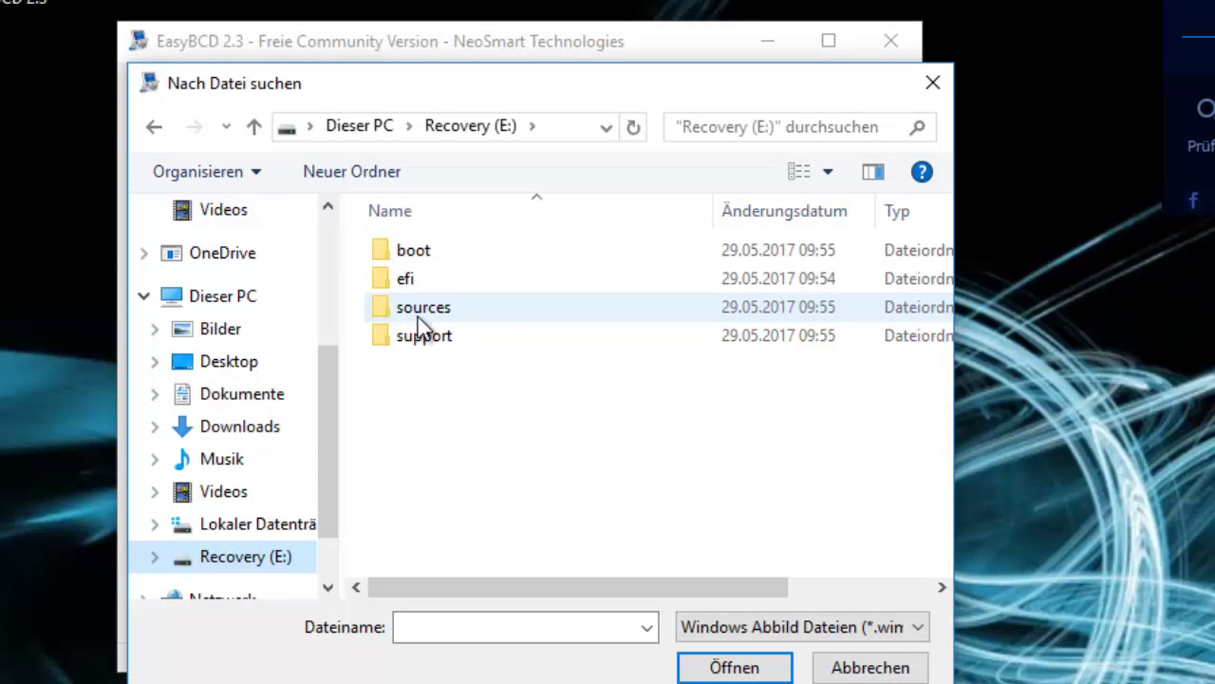
double_click(472, 311)
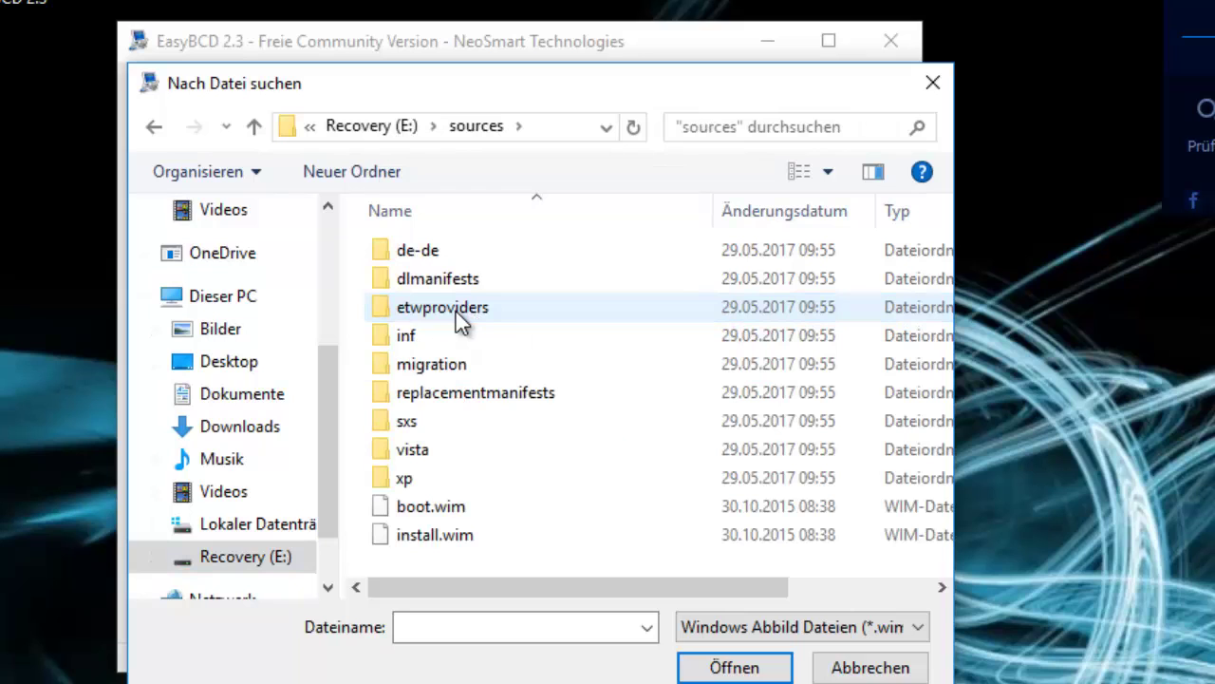
click(393, 509)
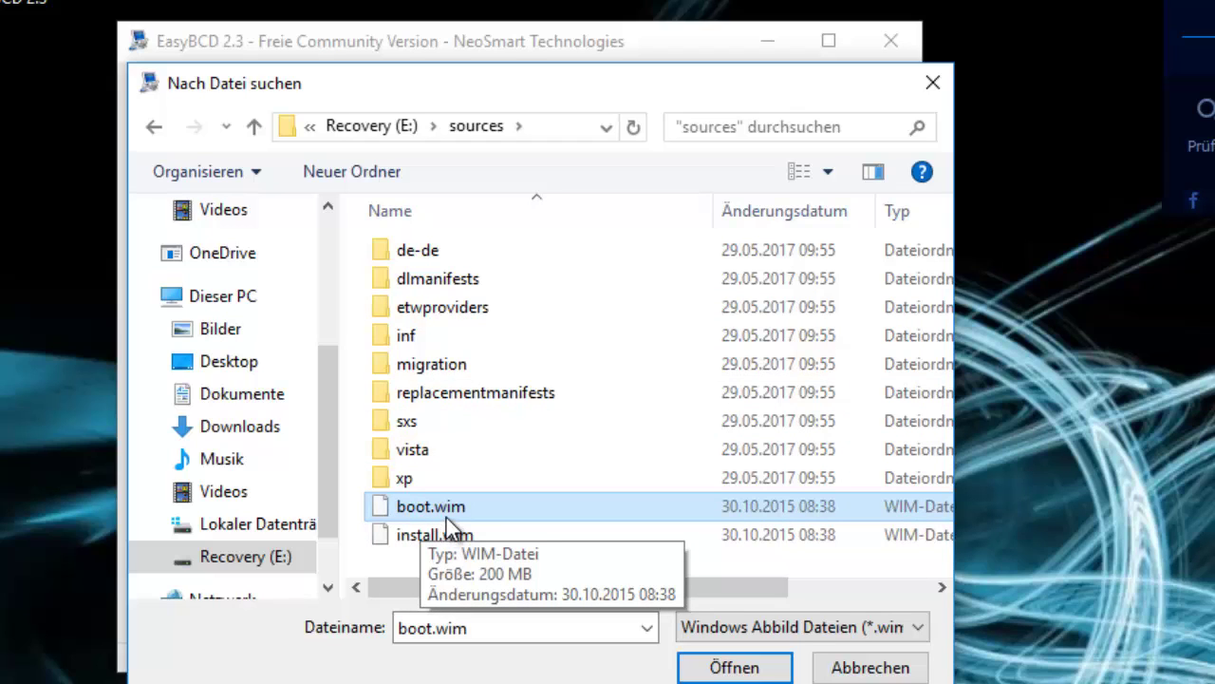
click(406, 511)
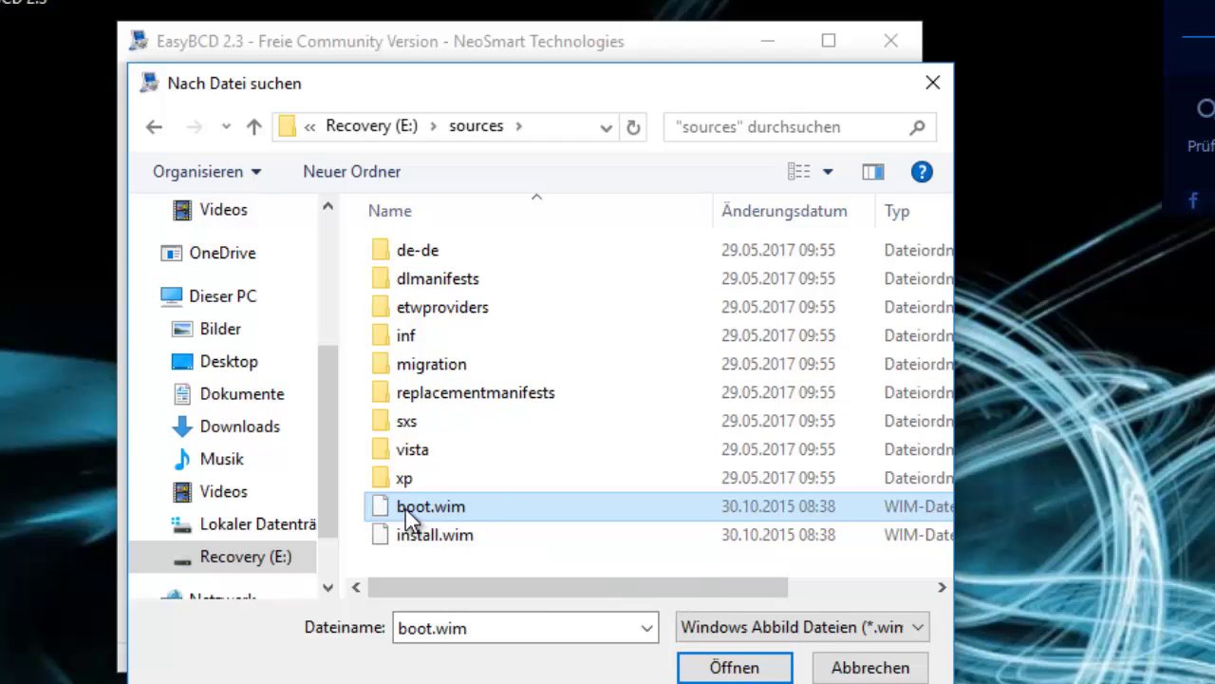
click(615, 516)
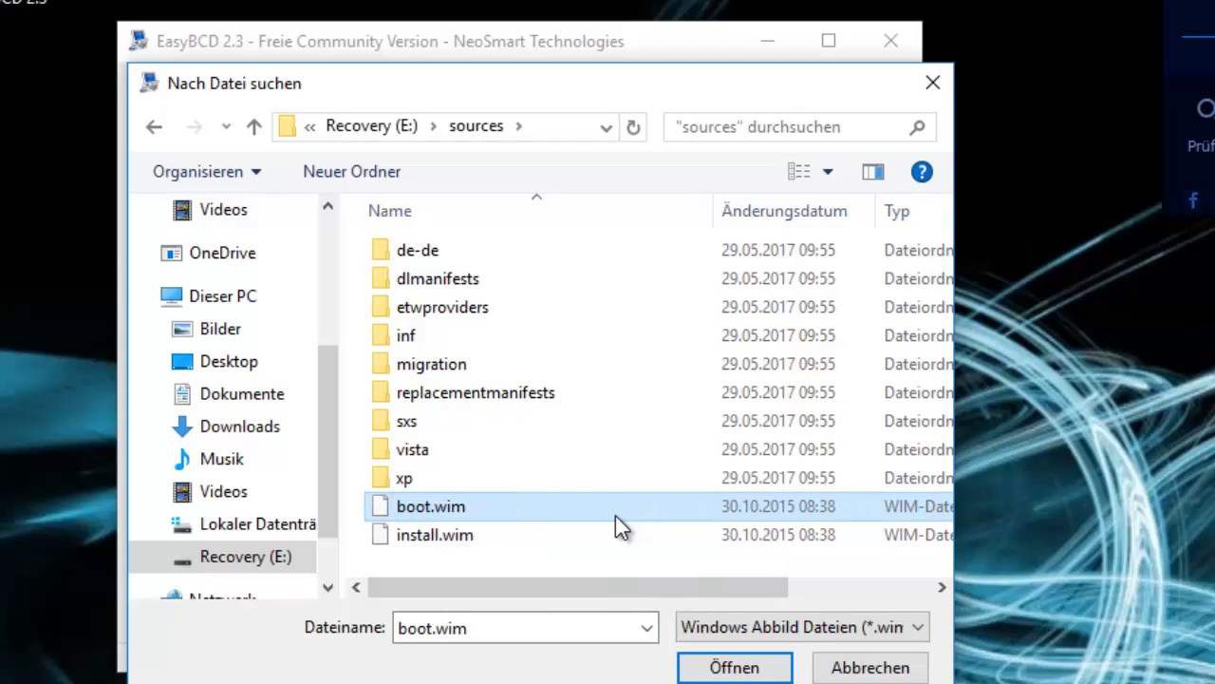
click(718, 665)
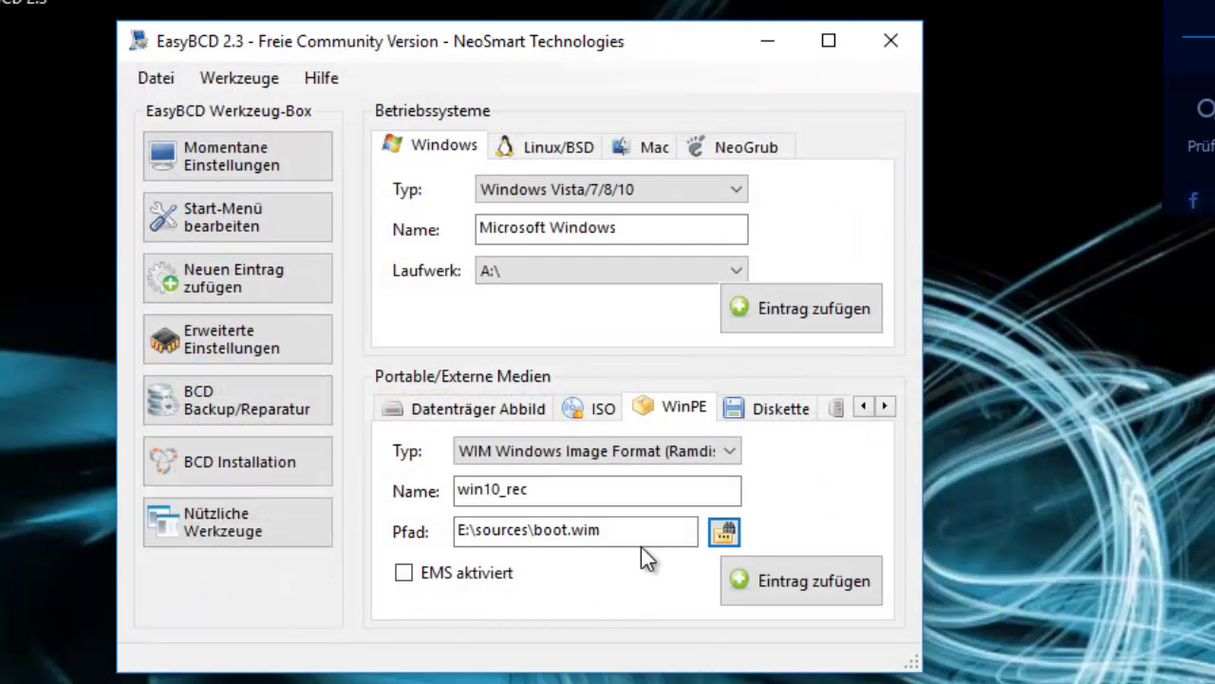
click(808, 587)
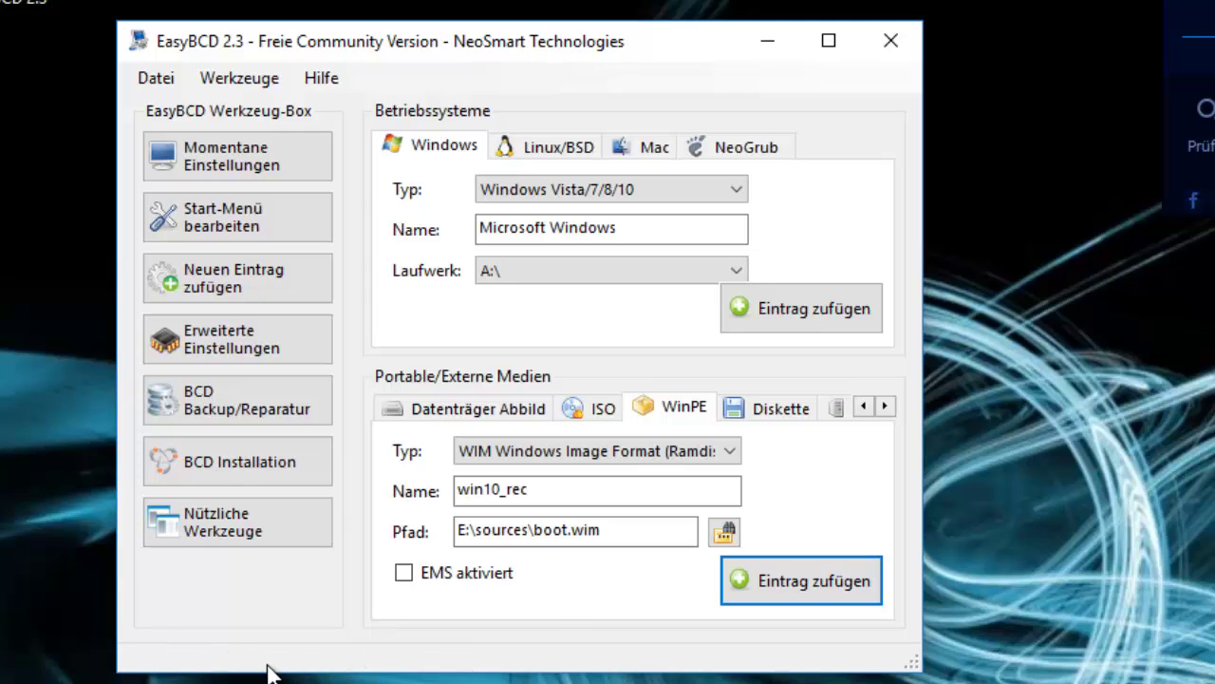
- Close EasyBCD and restart Windows
click(896, 45)
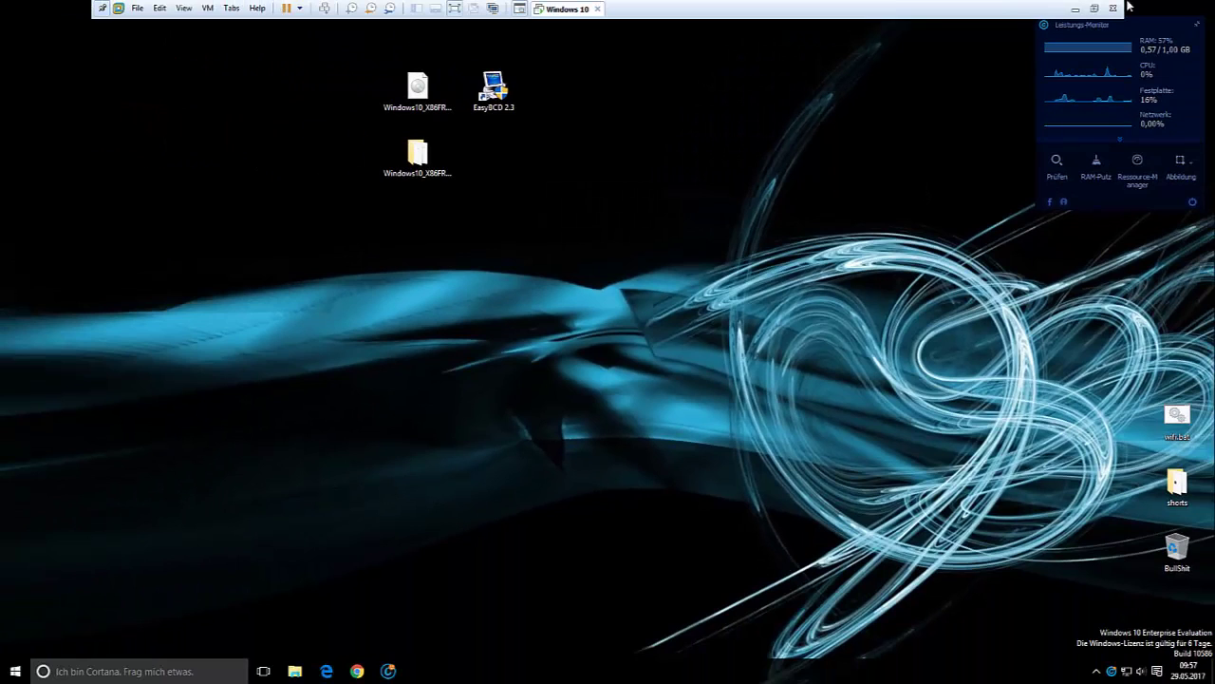
right_click(16, 670)
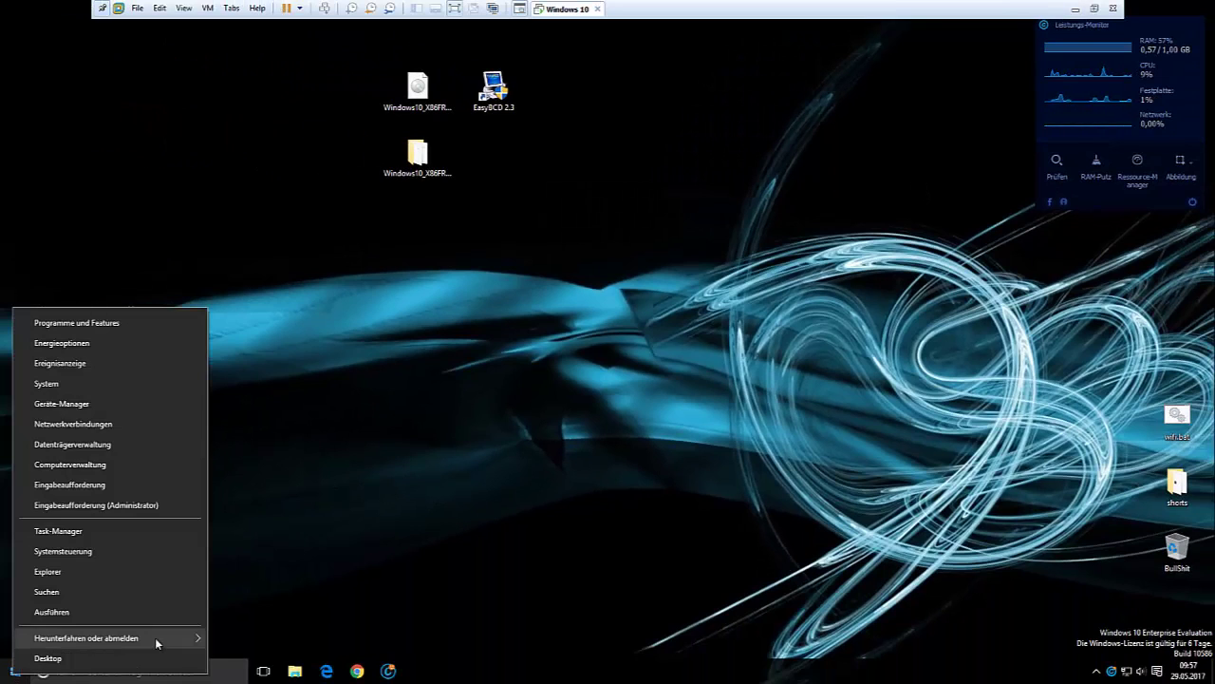
mouse_move(158, 644)
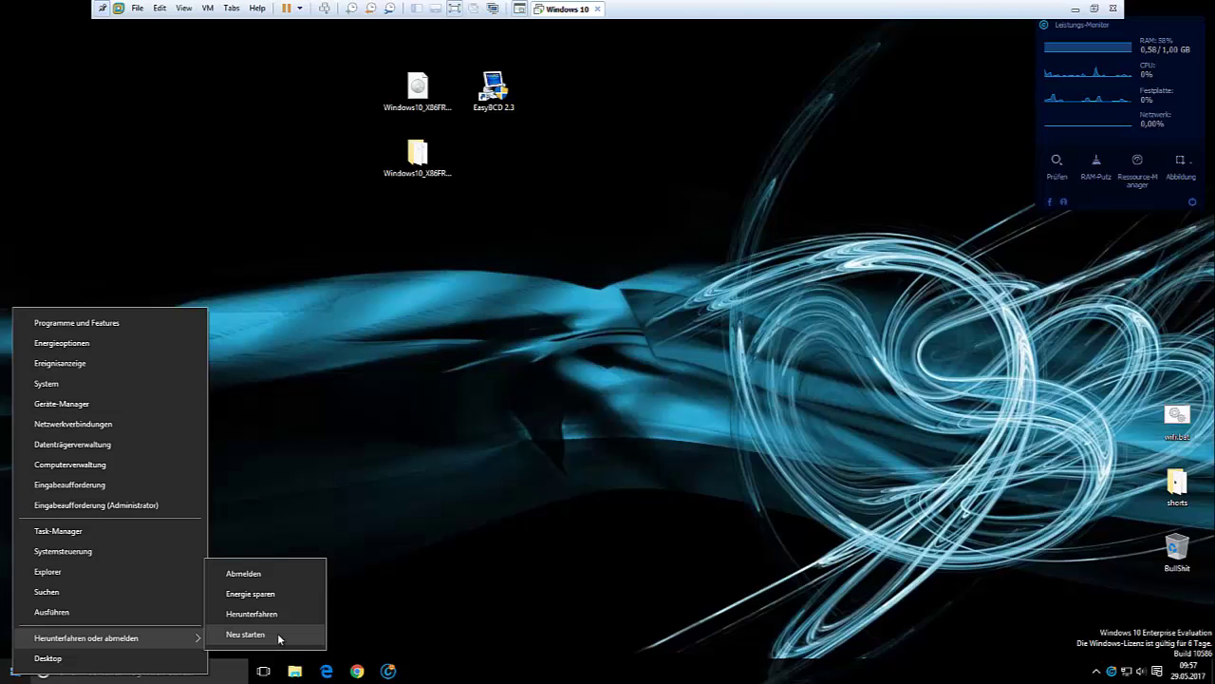
click(279, 634)
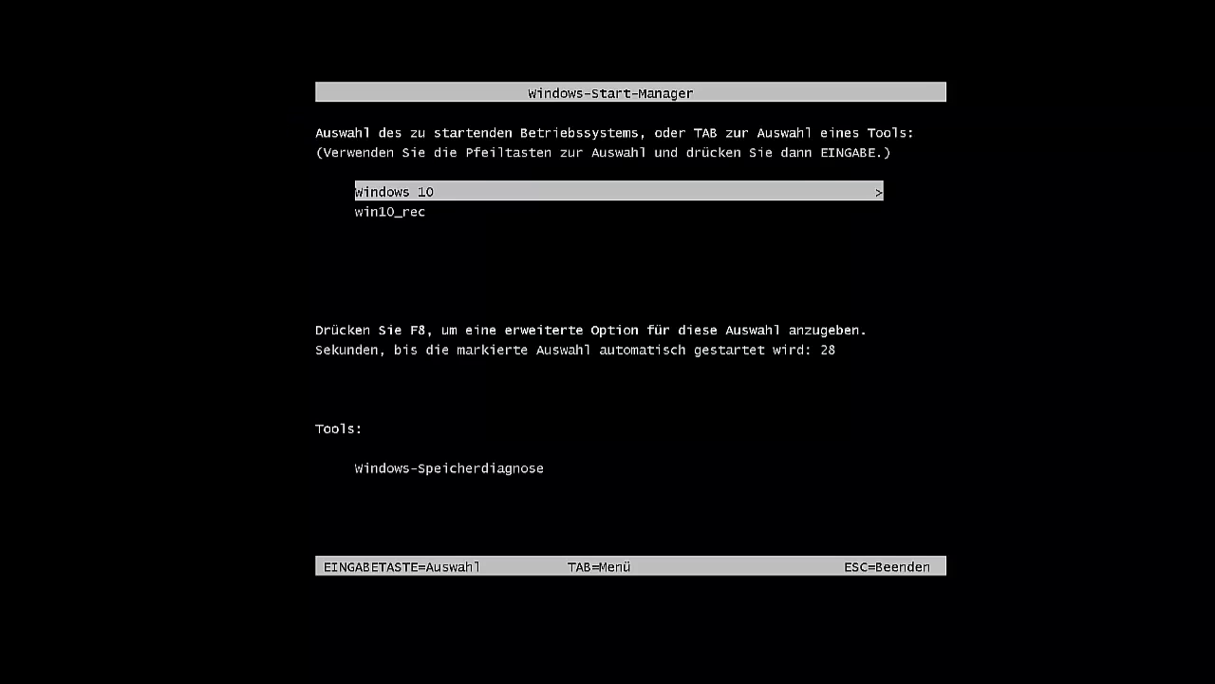
- Boot the win10_rec entry from the Windows boot manager
key(Down)
key(Up)
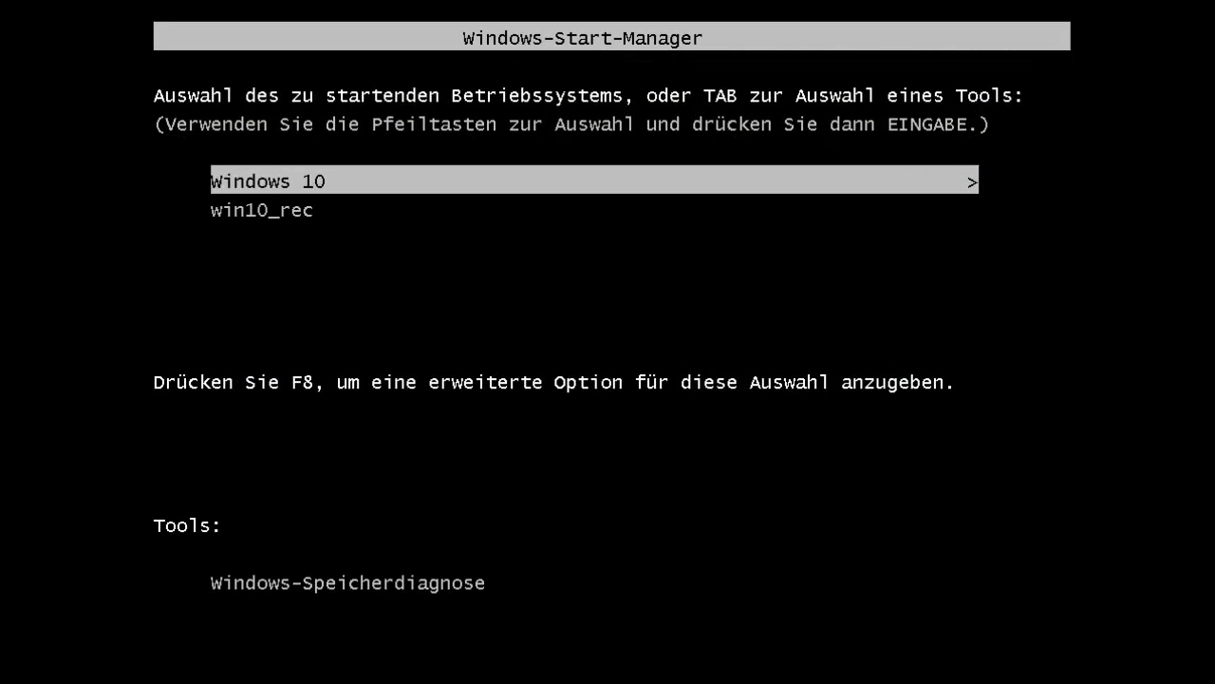
key(Down)
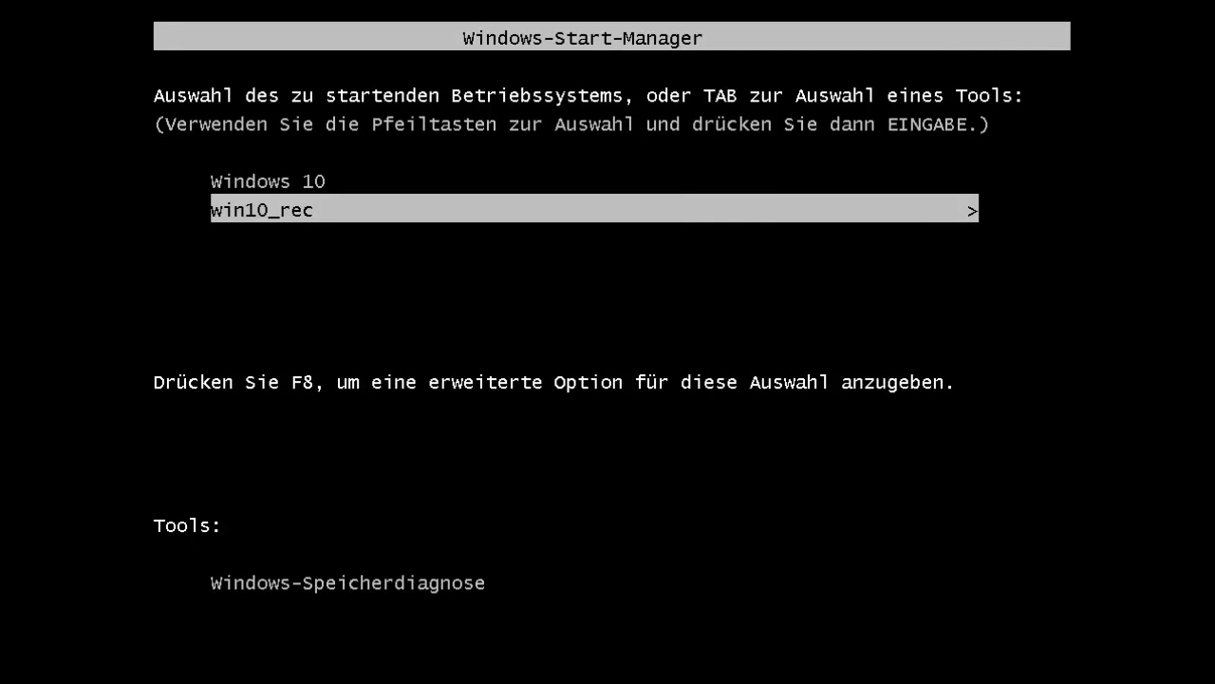
key(Up)
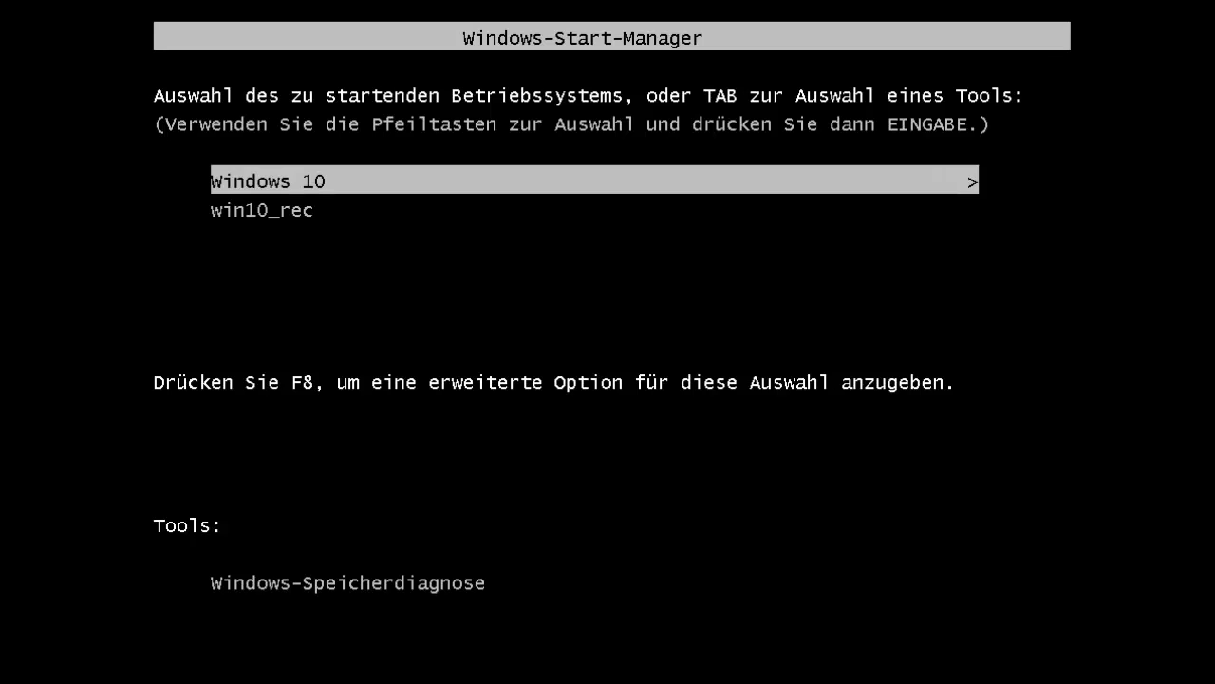
key(Down)
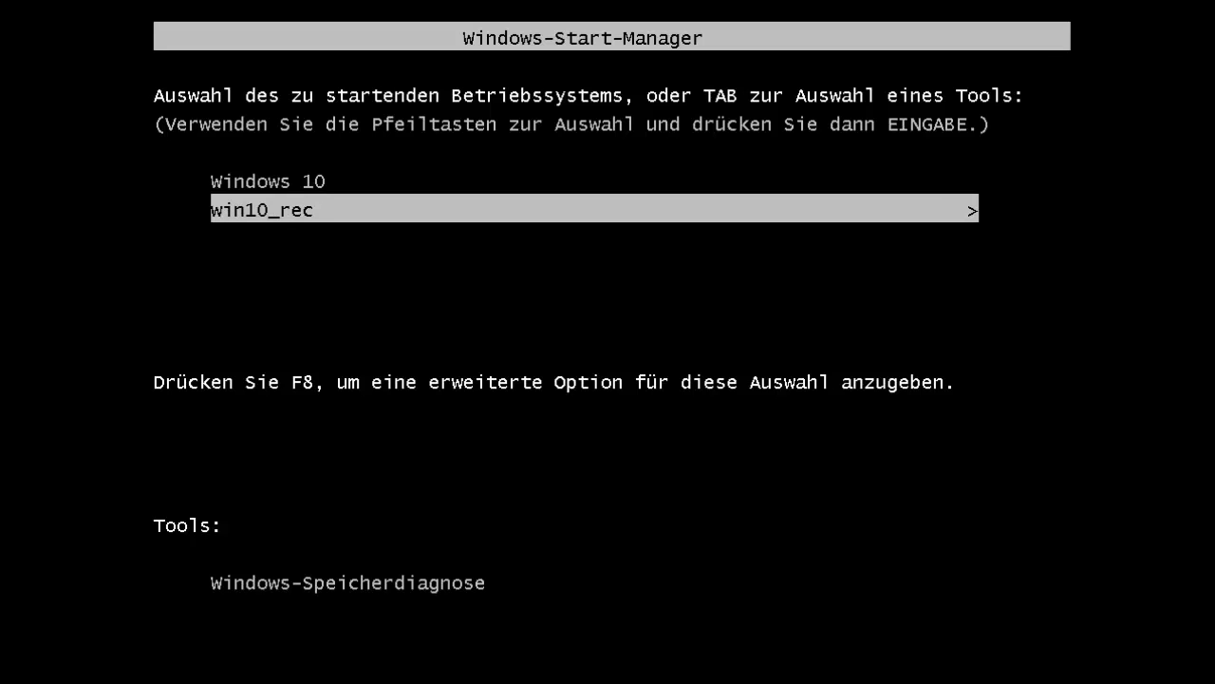
key(Return)
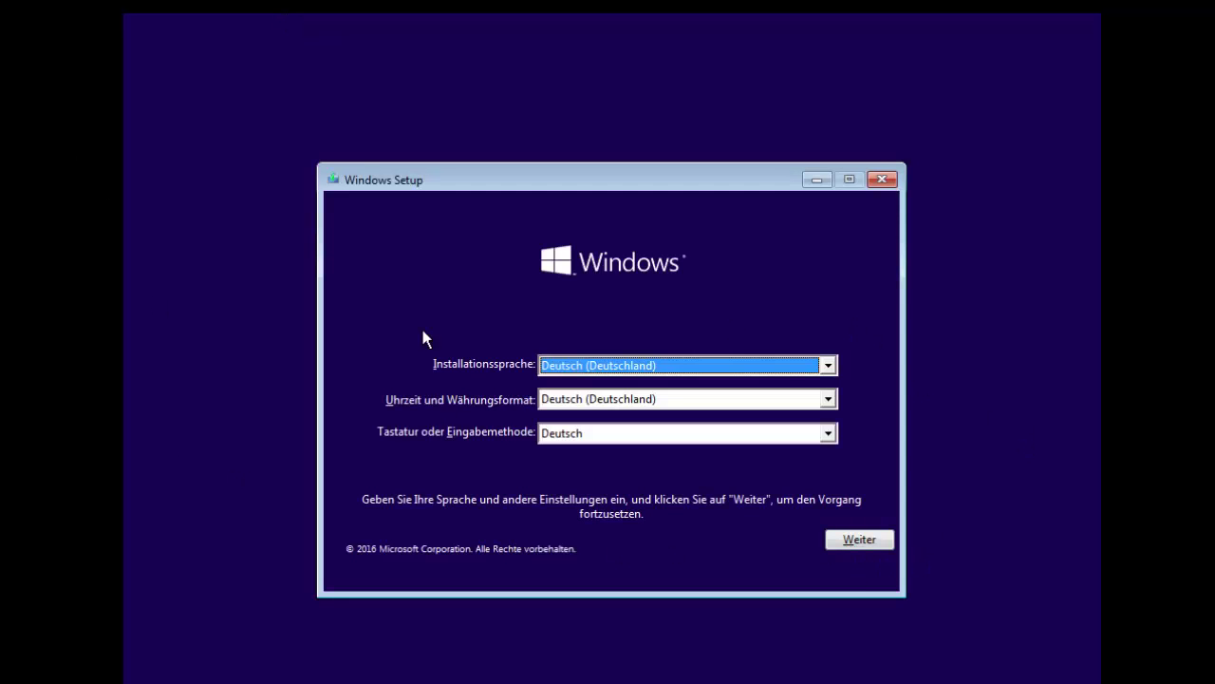
- Continue Windows Setup with the preset German settings, and use the computer repair options to boot the installed Windows 10 instead
click(891, 537)
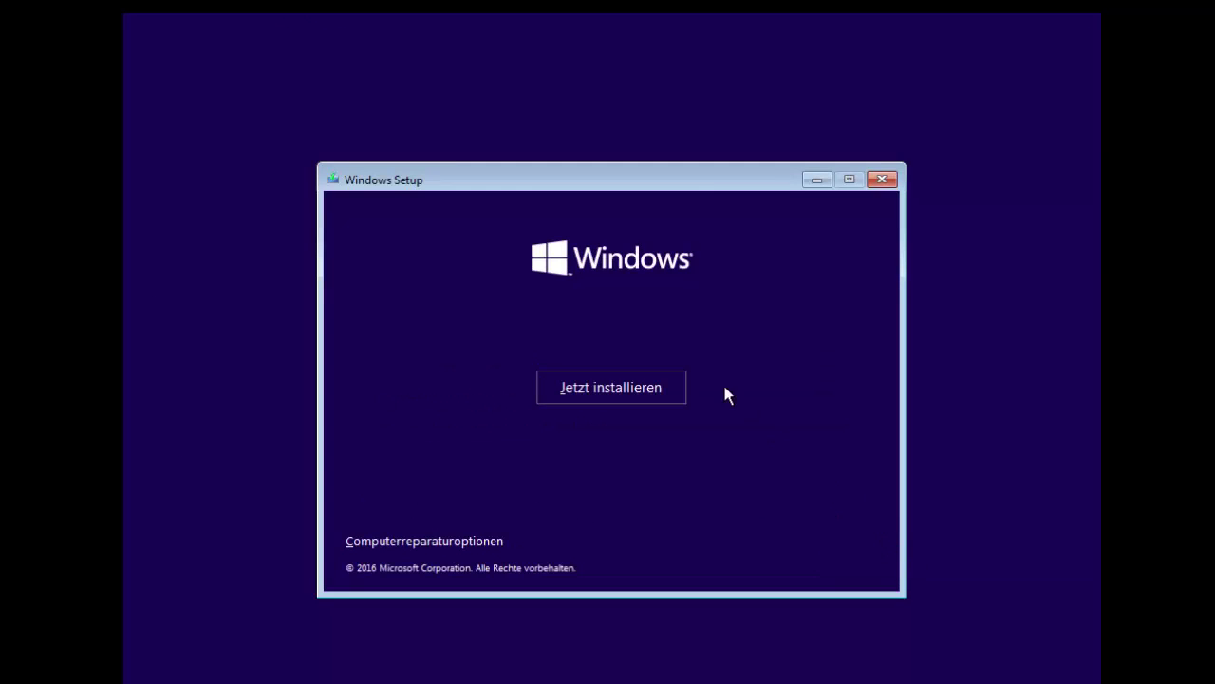
click(480, 540)
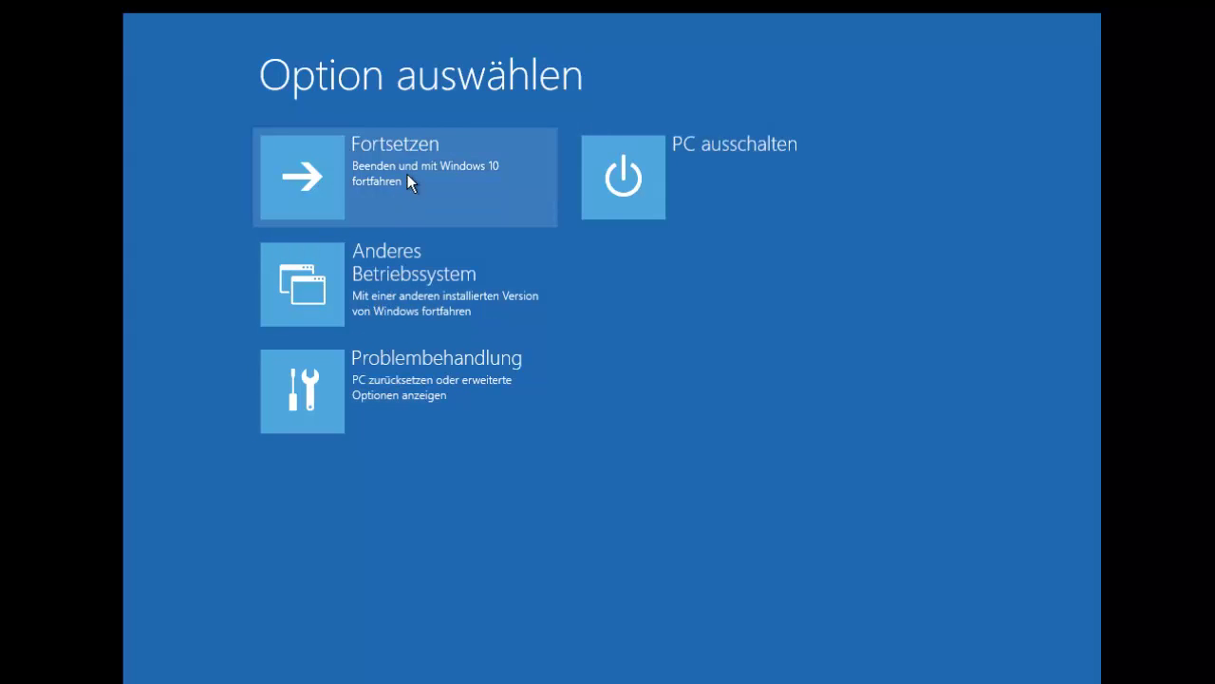
click(317, 184)
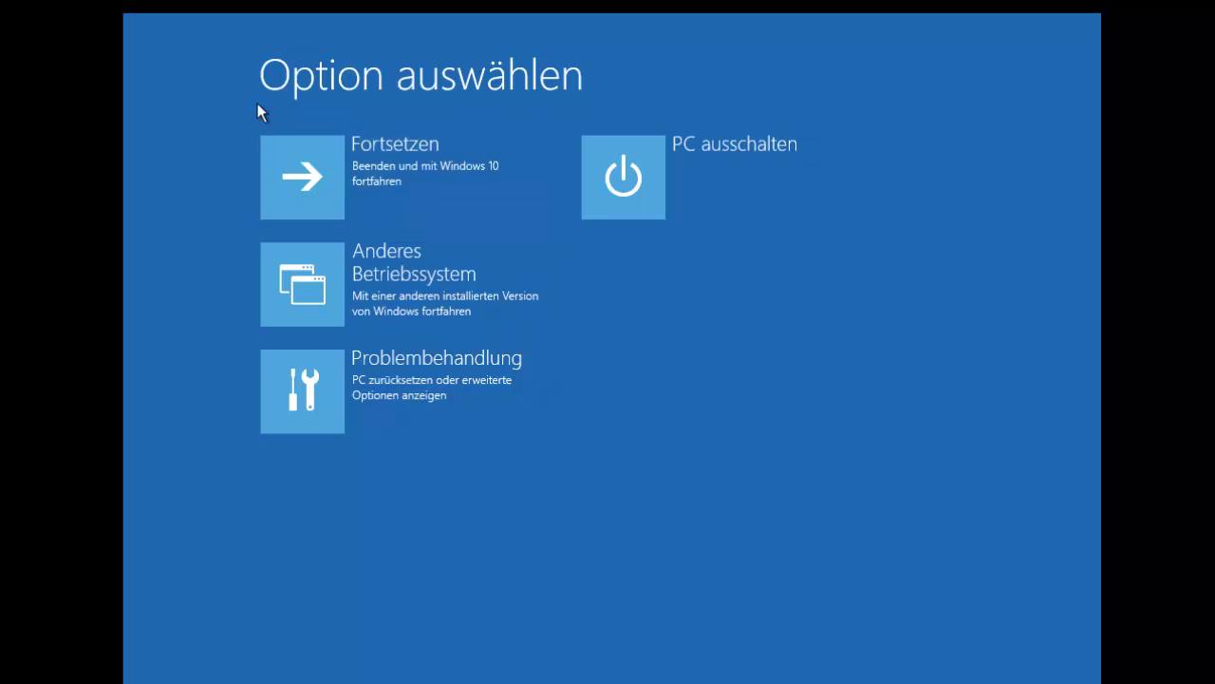
click(513, 259)
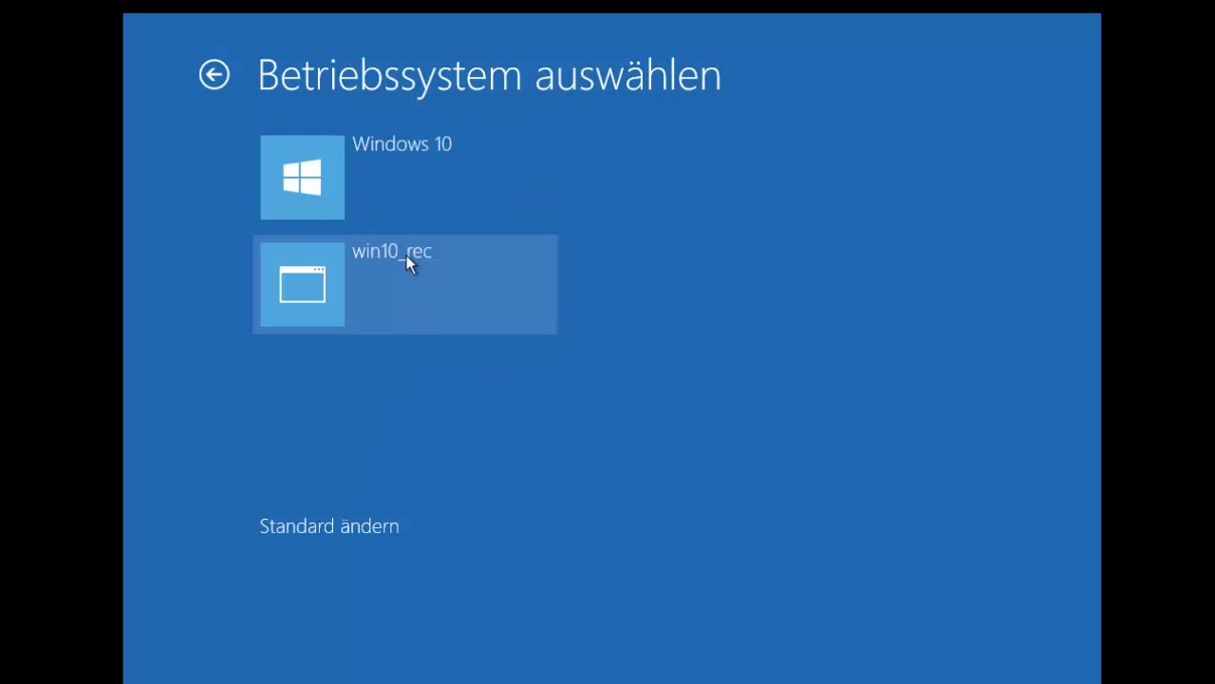
click(388, 164)
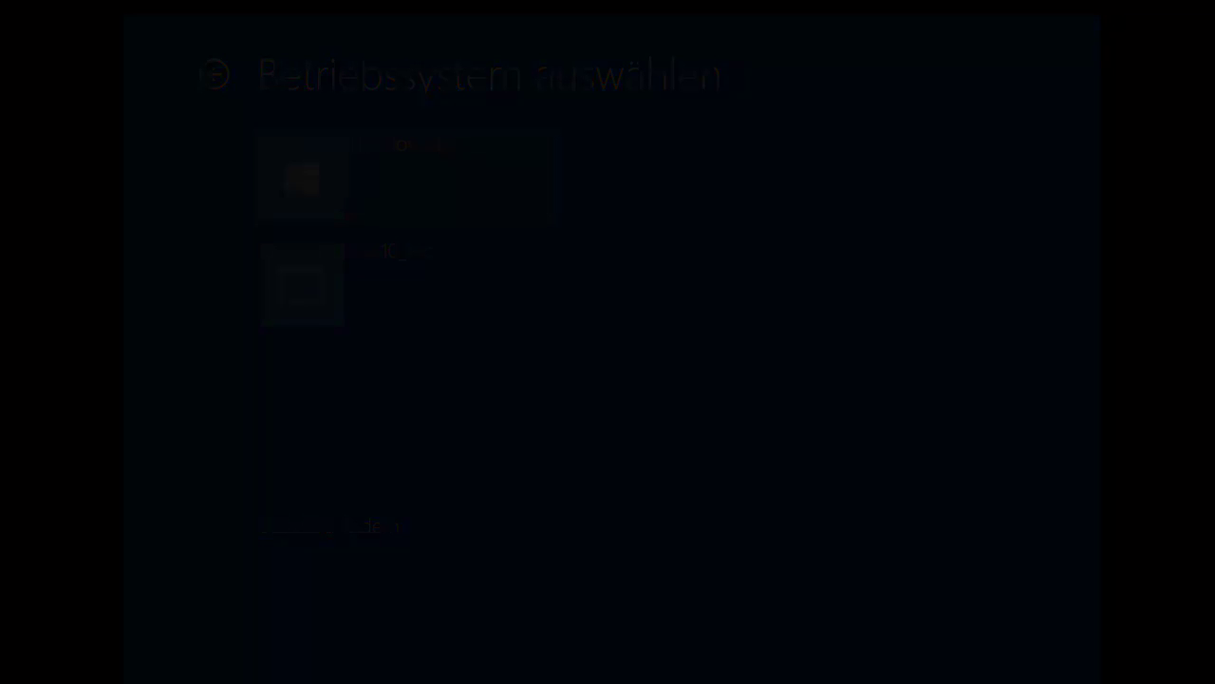